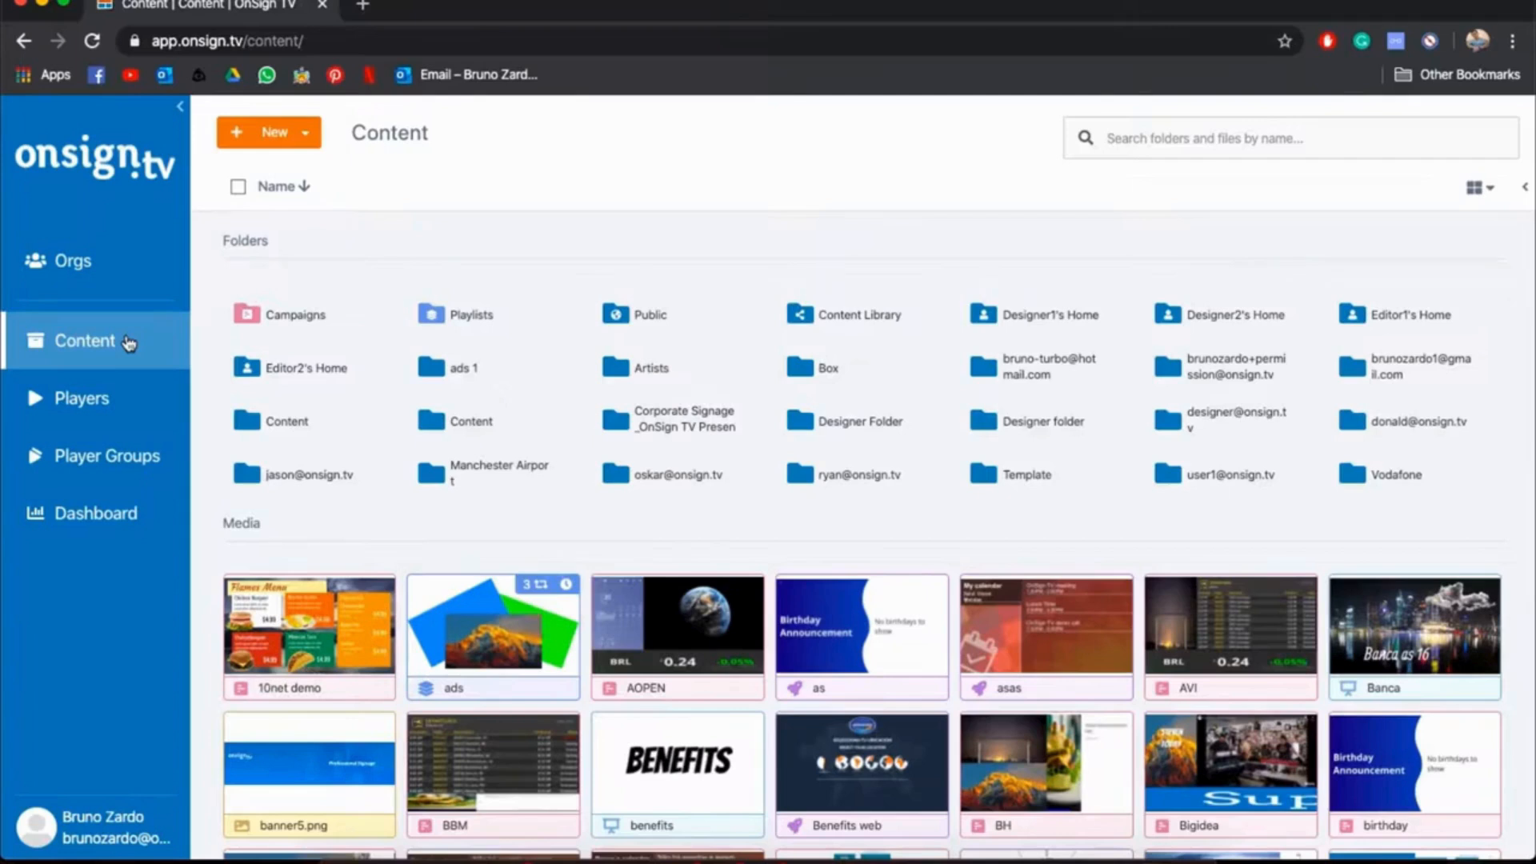
Open the list of users in the account settings
left_click(82, 825)
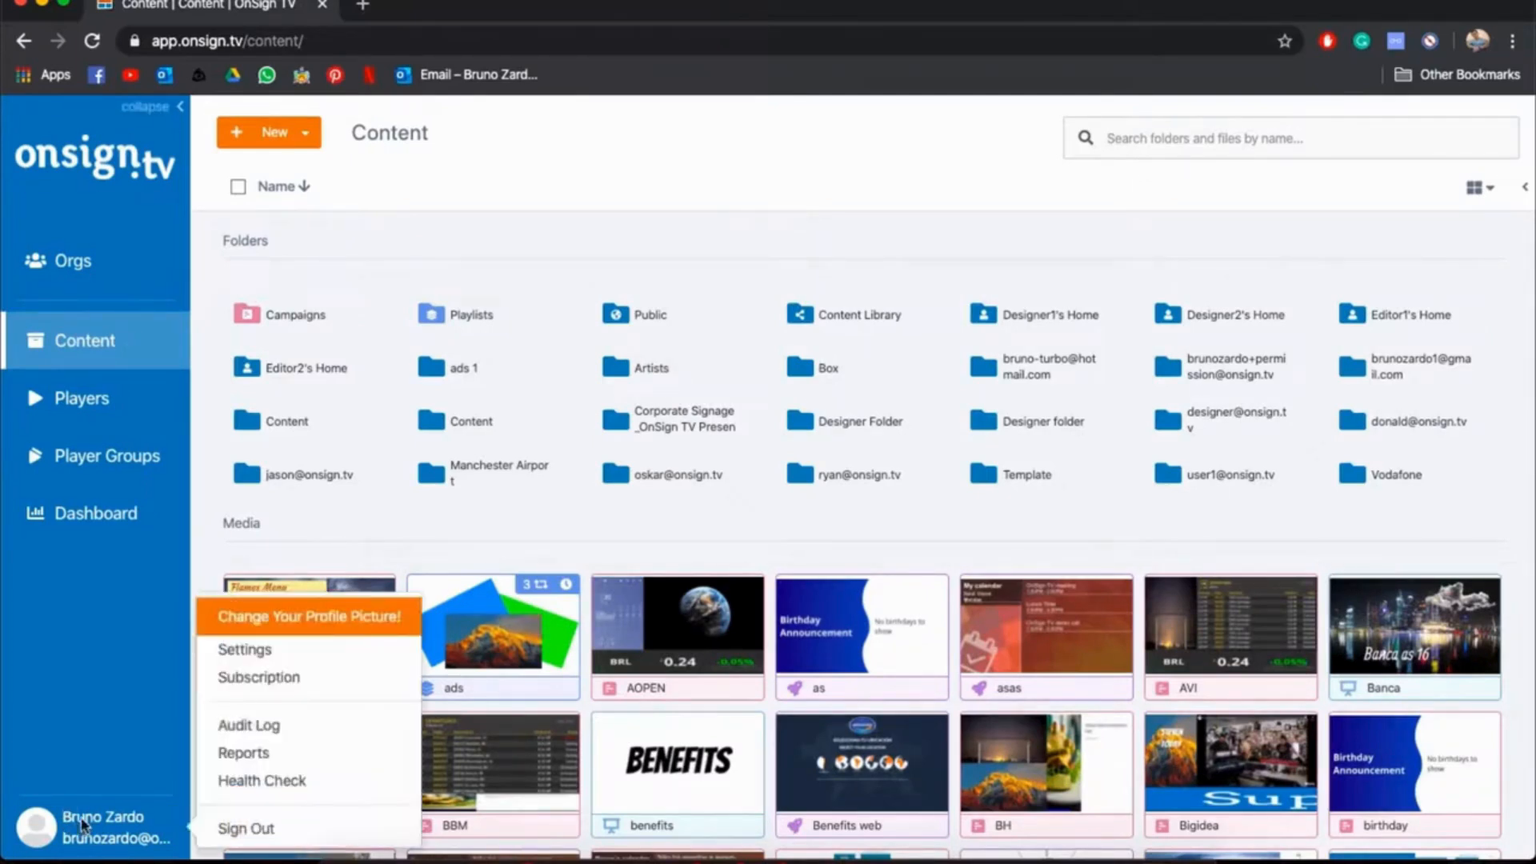
left_click(298, 654)
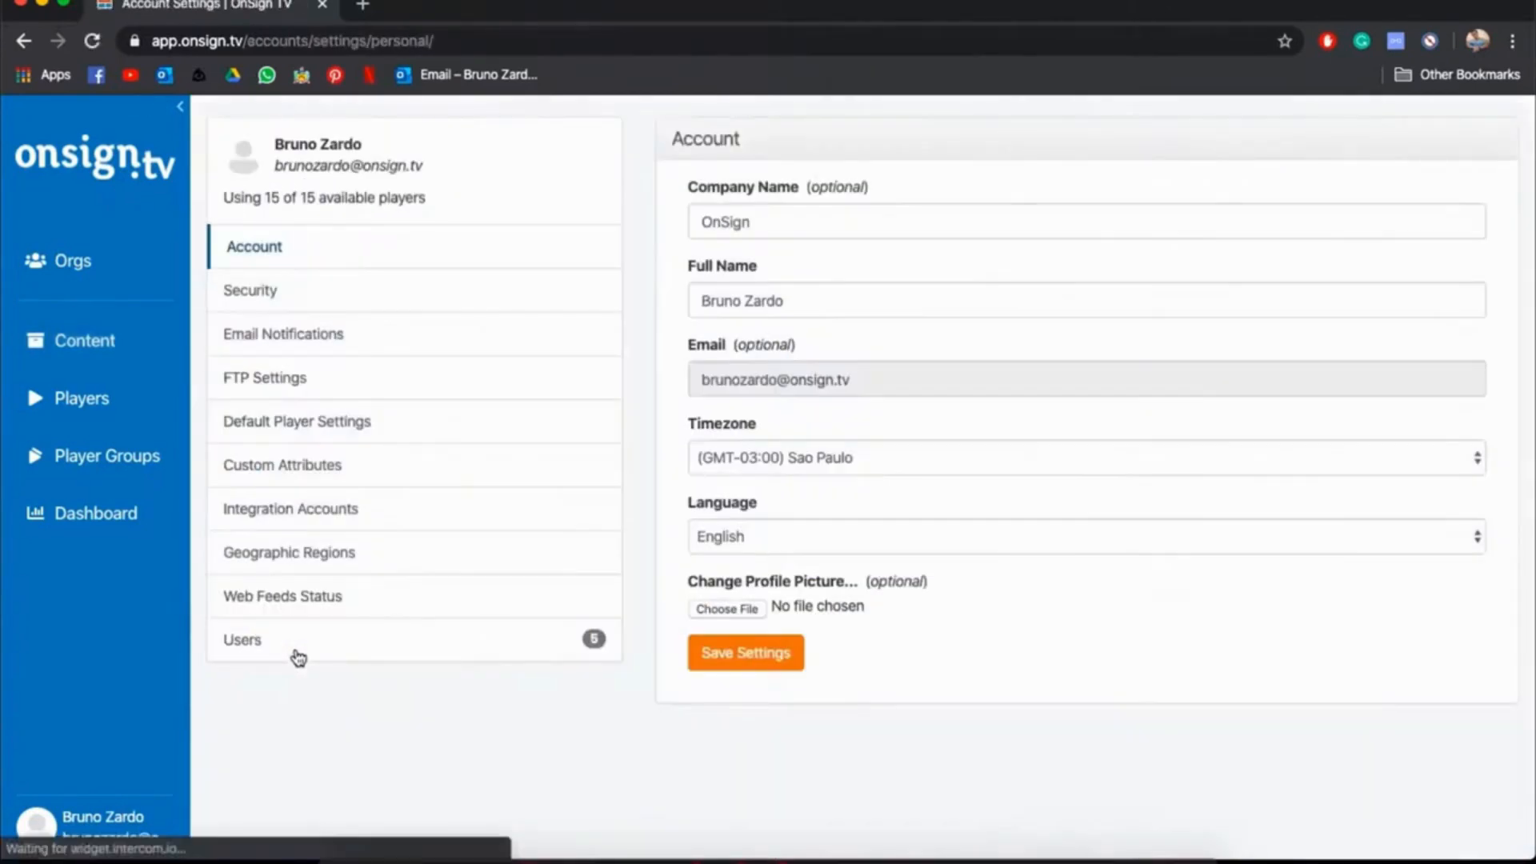
left_click(444, 639)
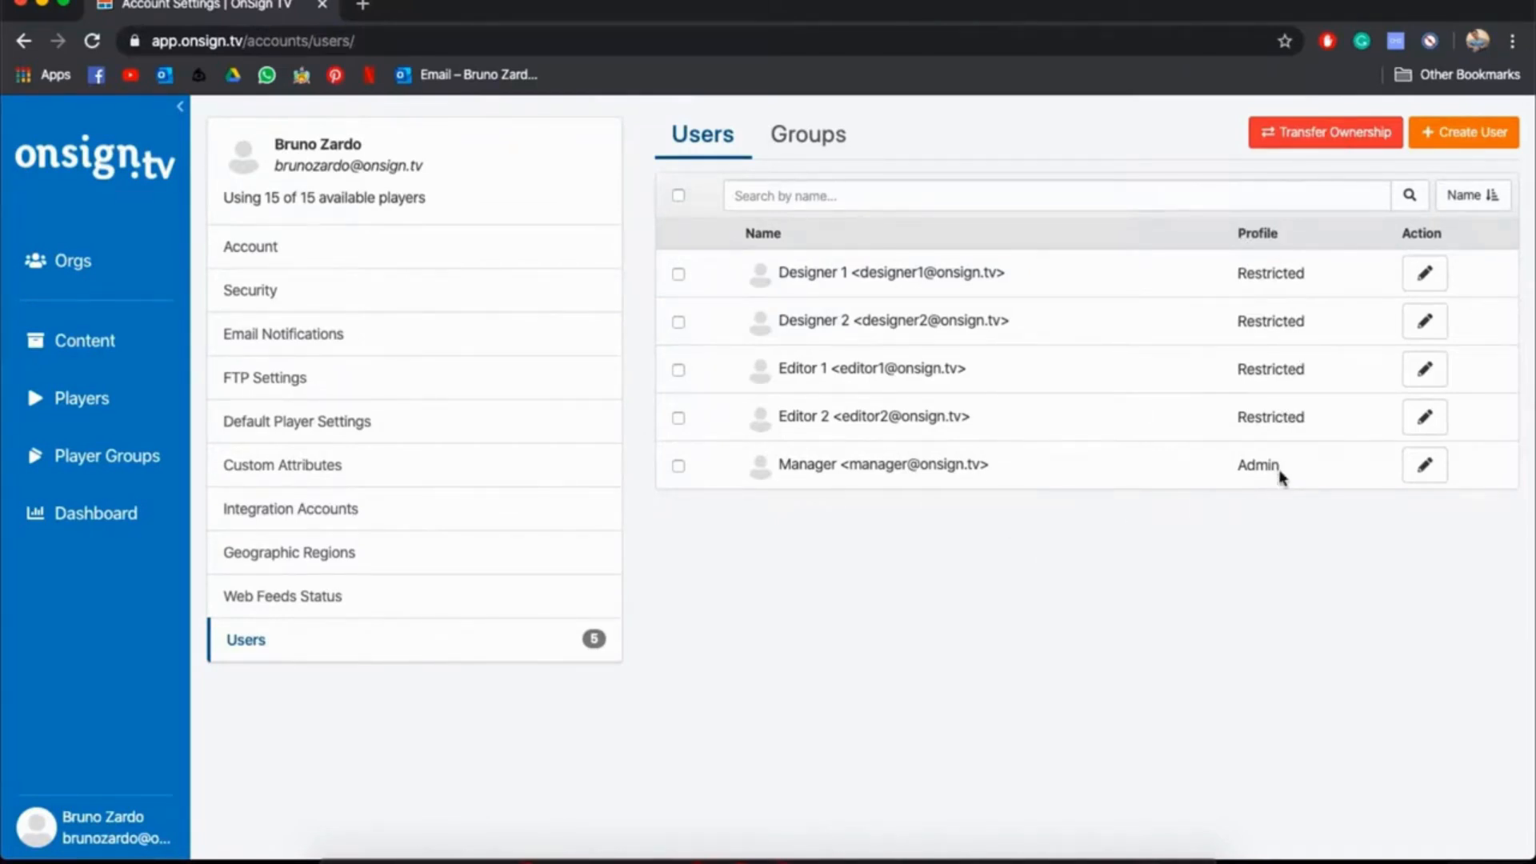
Try out a new user's Administrator permissions for payment and restricted users, switch to Restricted User to review its permissions, and cancel the form
left_click(1486, 151)
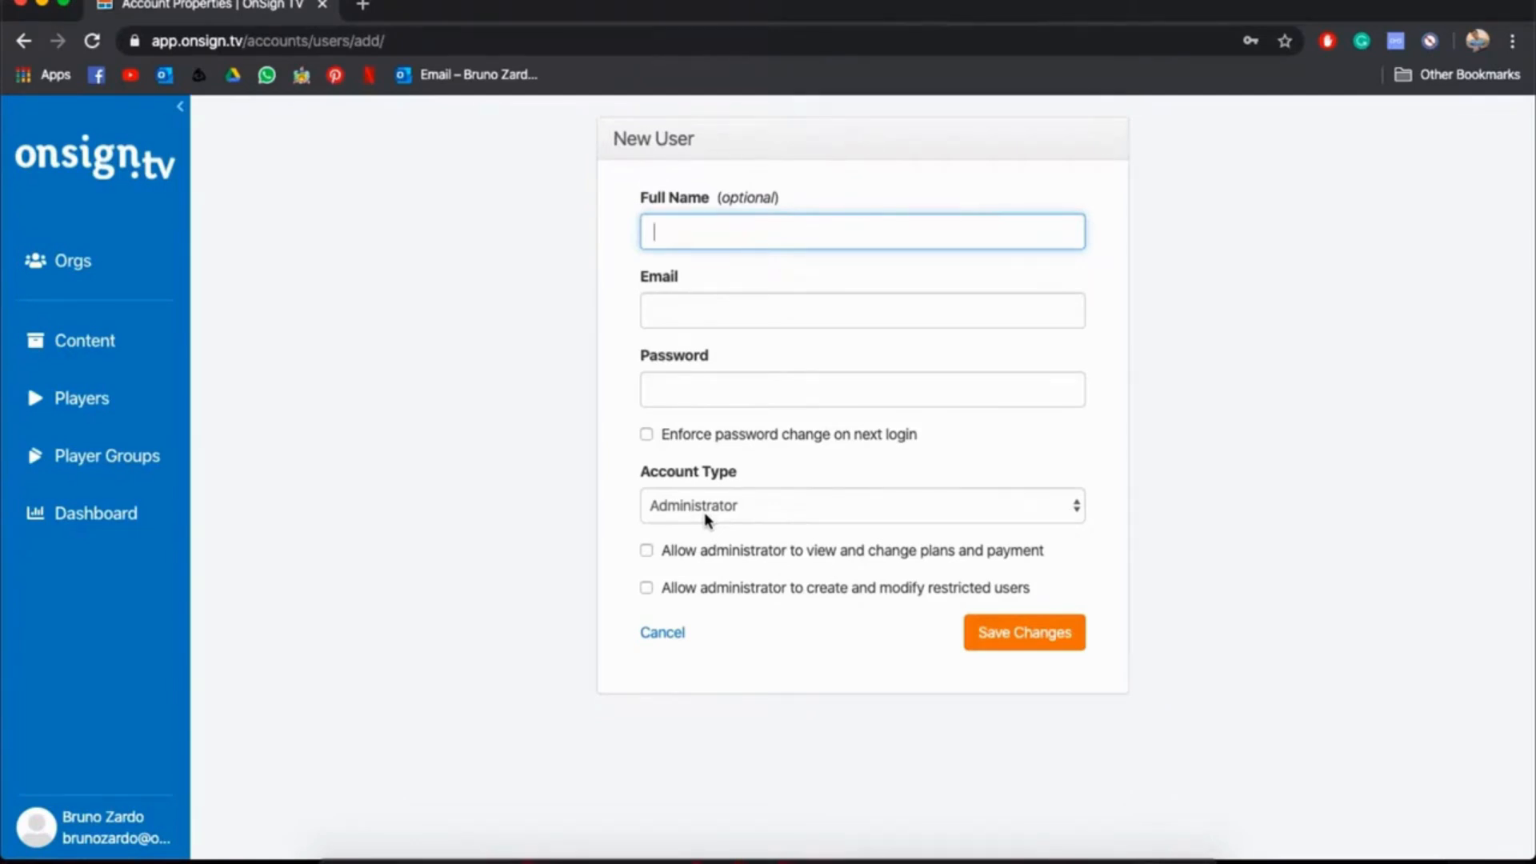
left_click(678, 556)
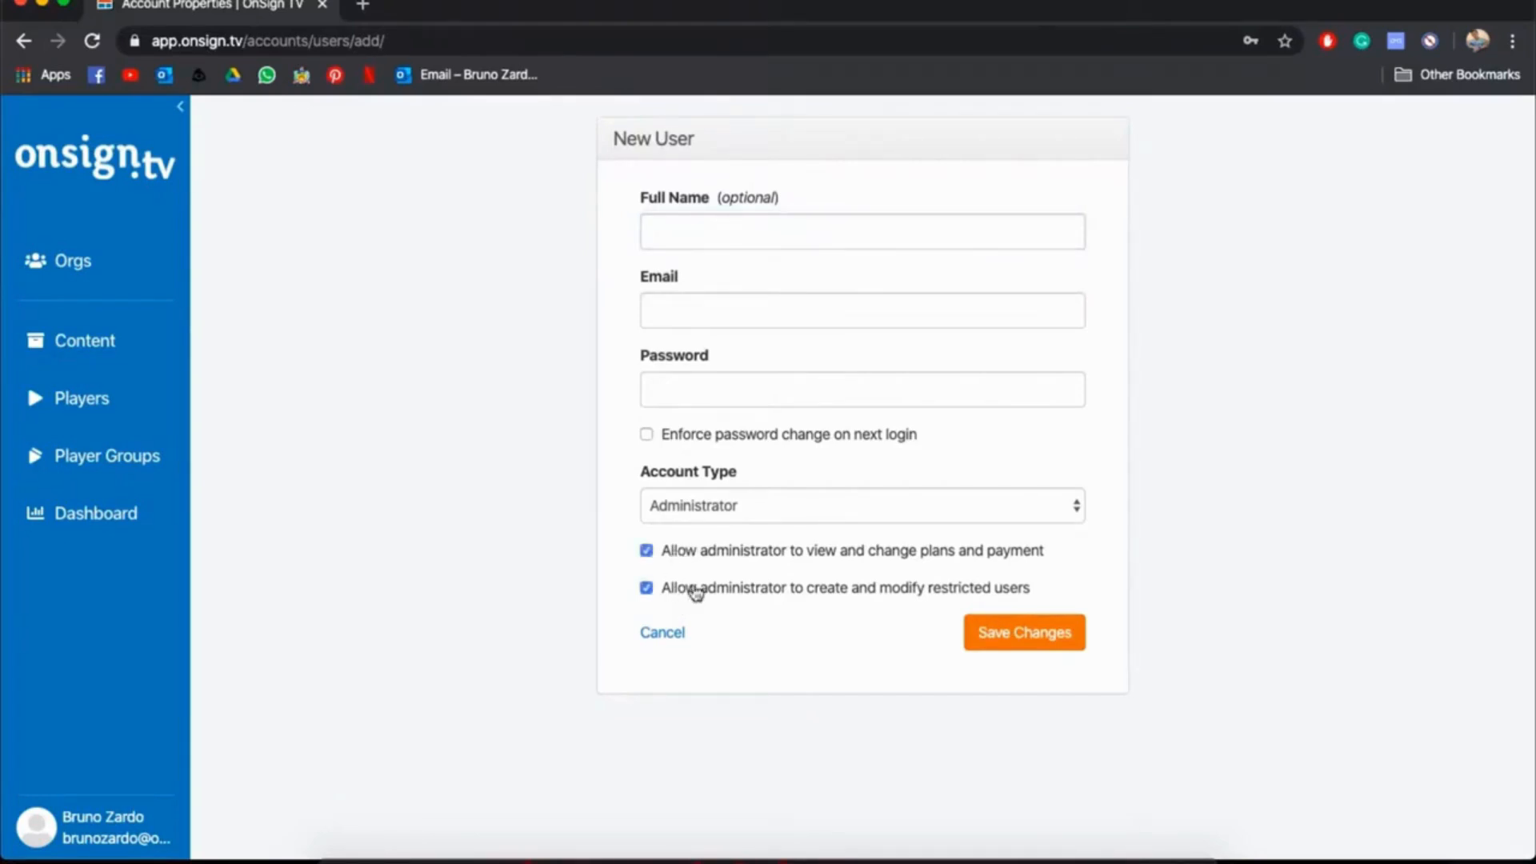
left_click(695, 512)
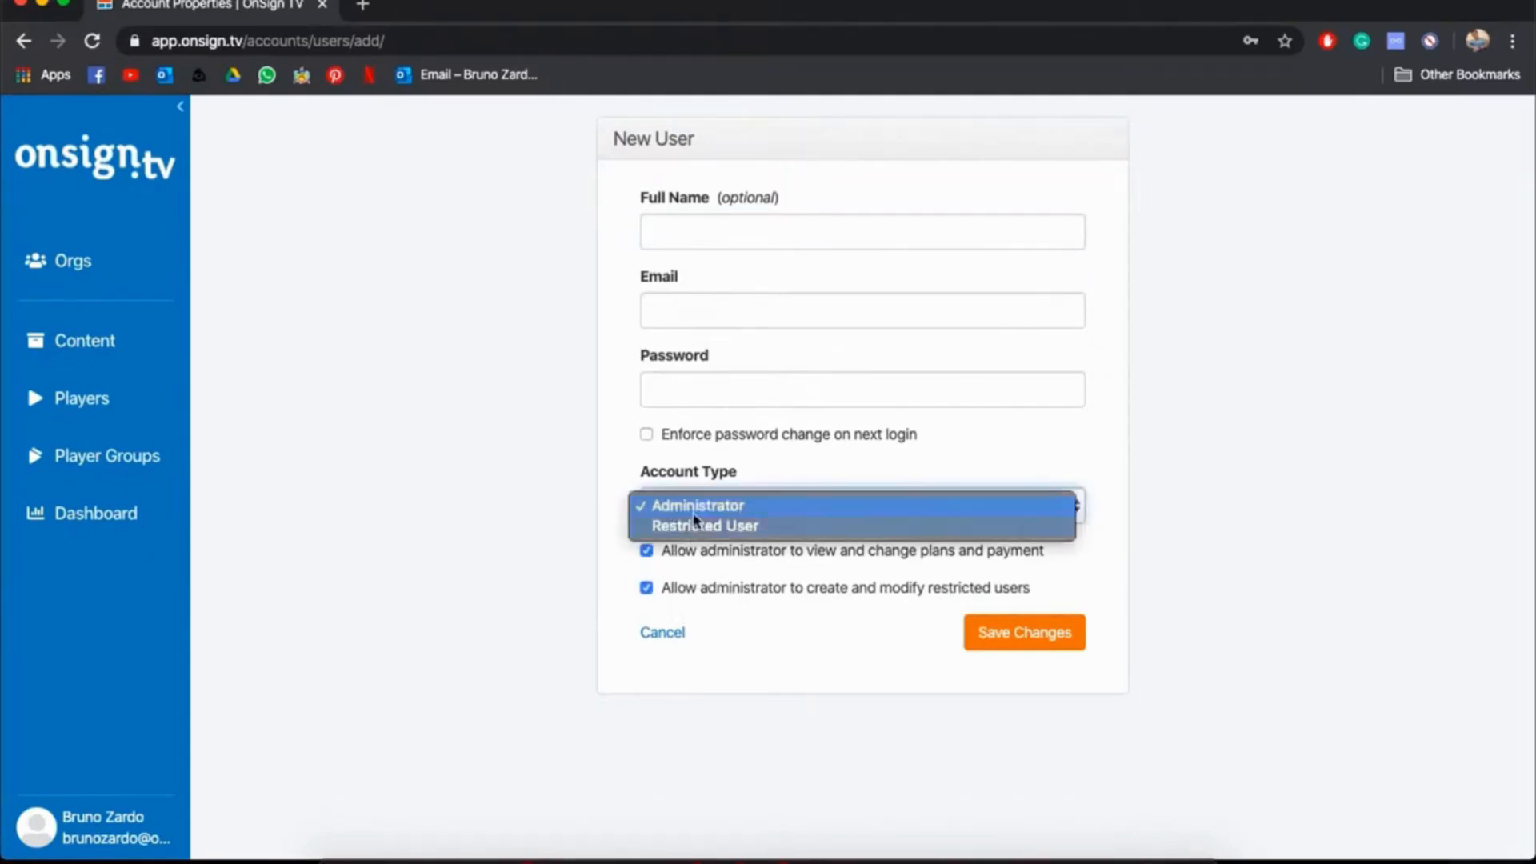
left_click(690, 527)
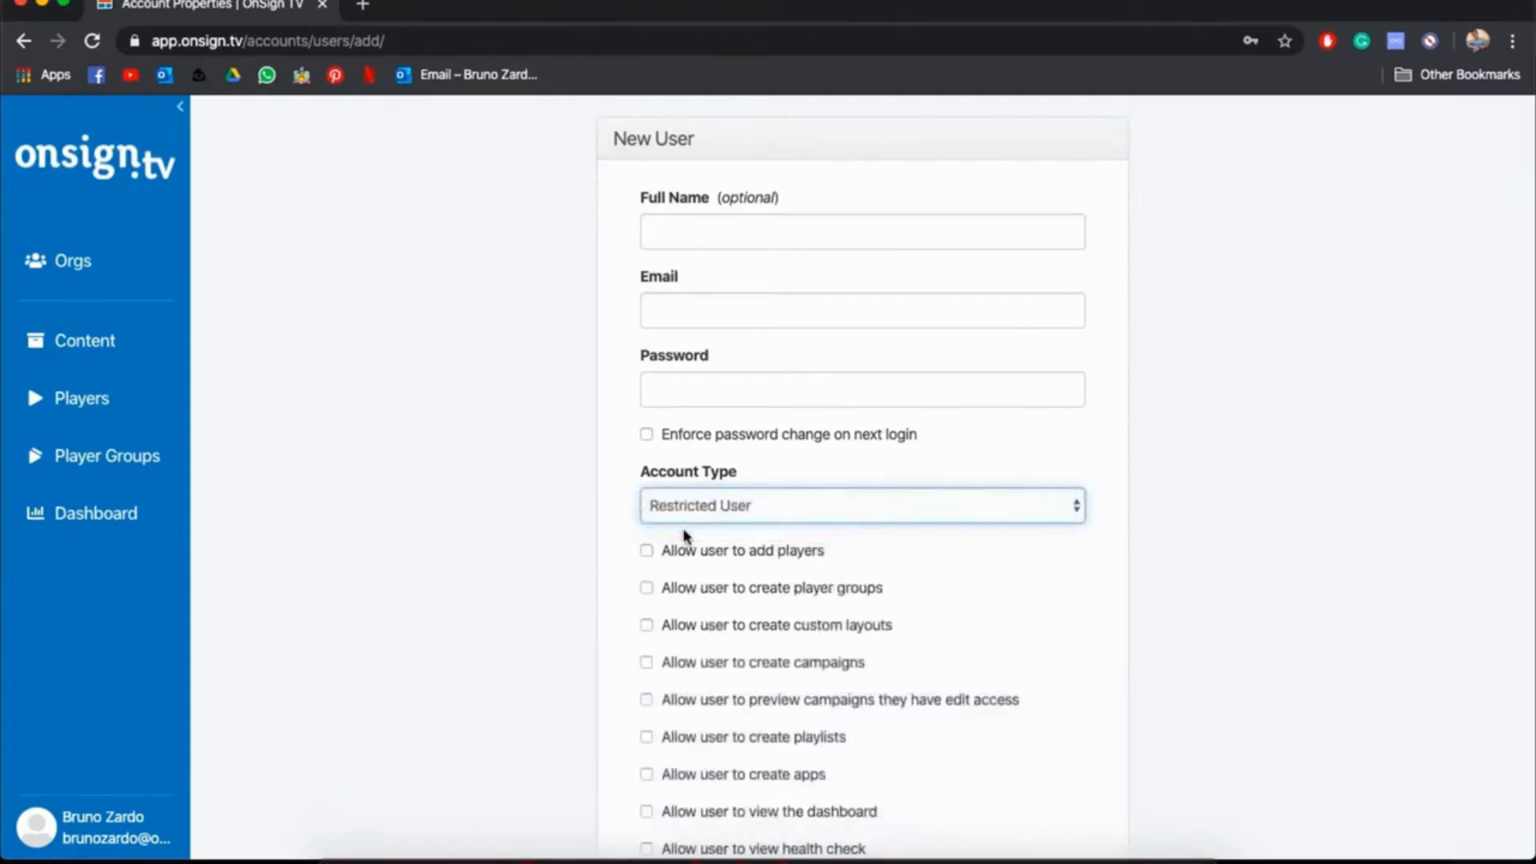
scroll(684, 535, "down", 5)
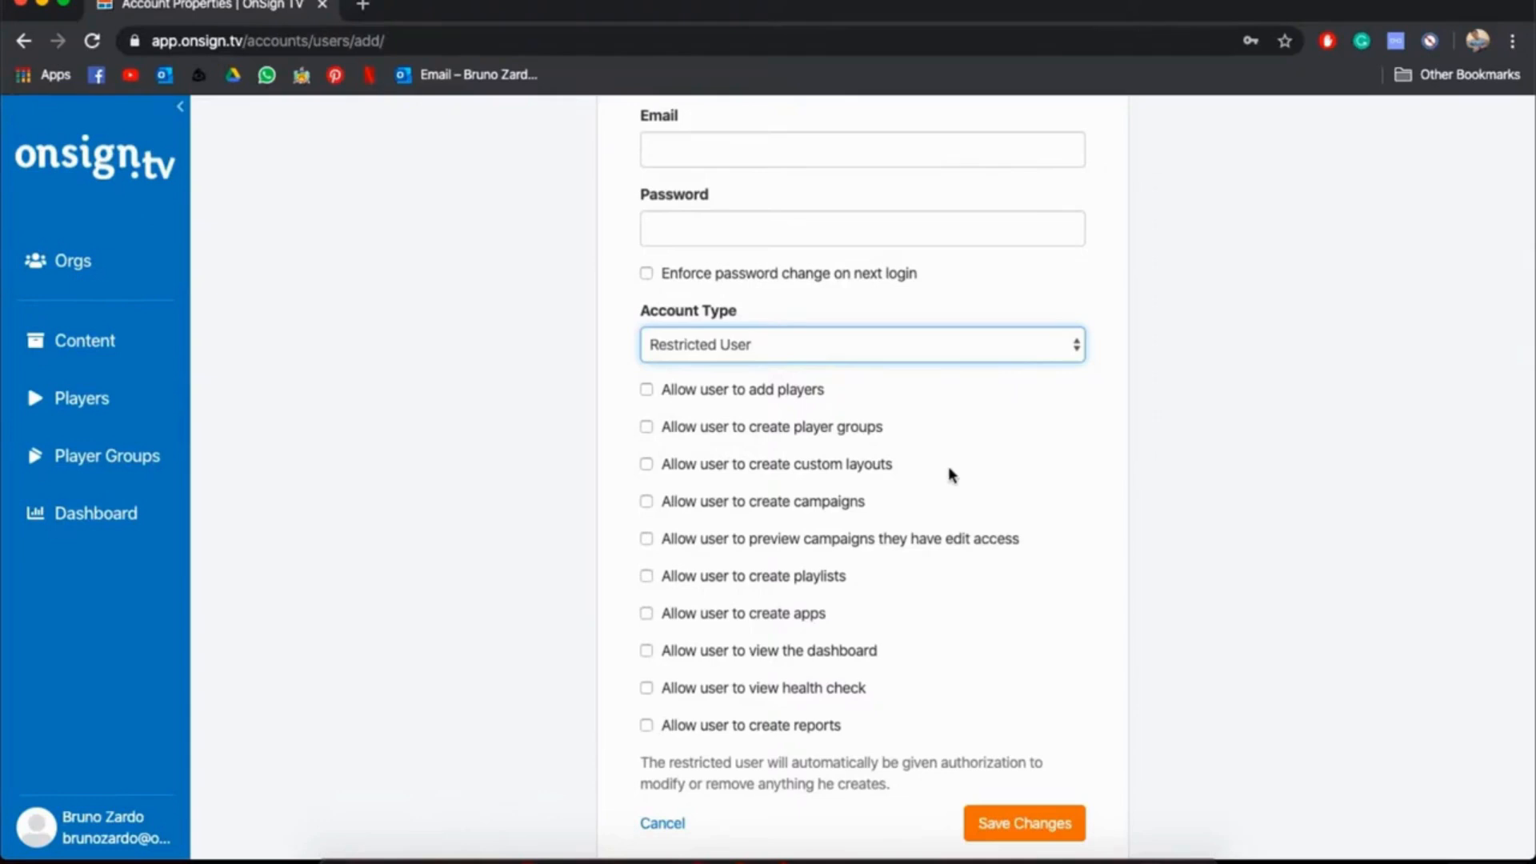
scroll(950, 470, "down", 1)
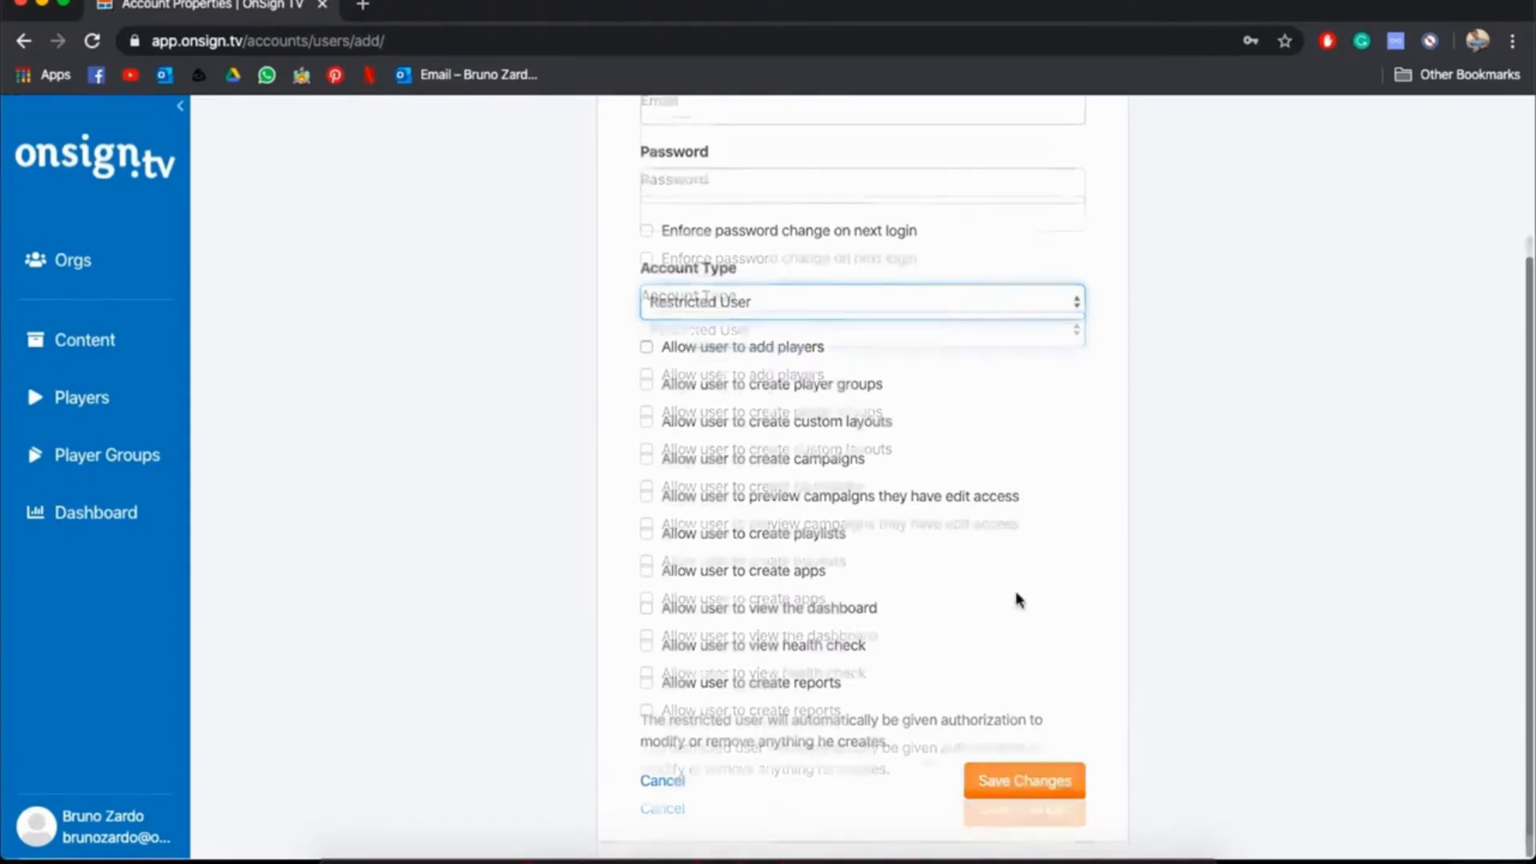
left_click(663, 784)
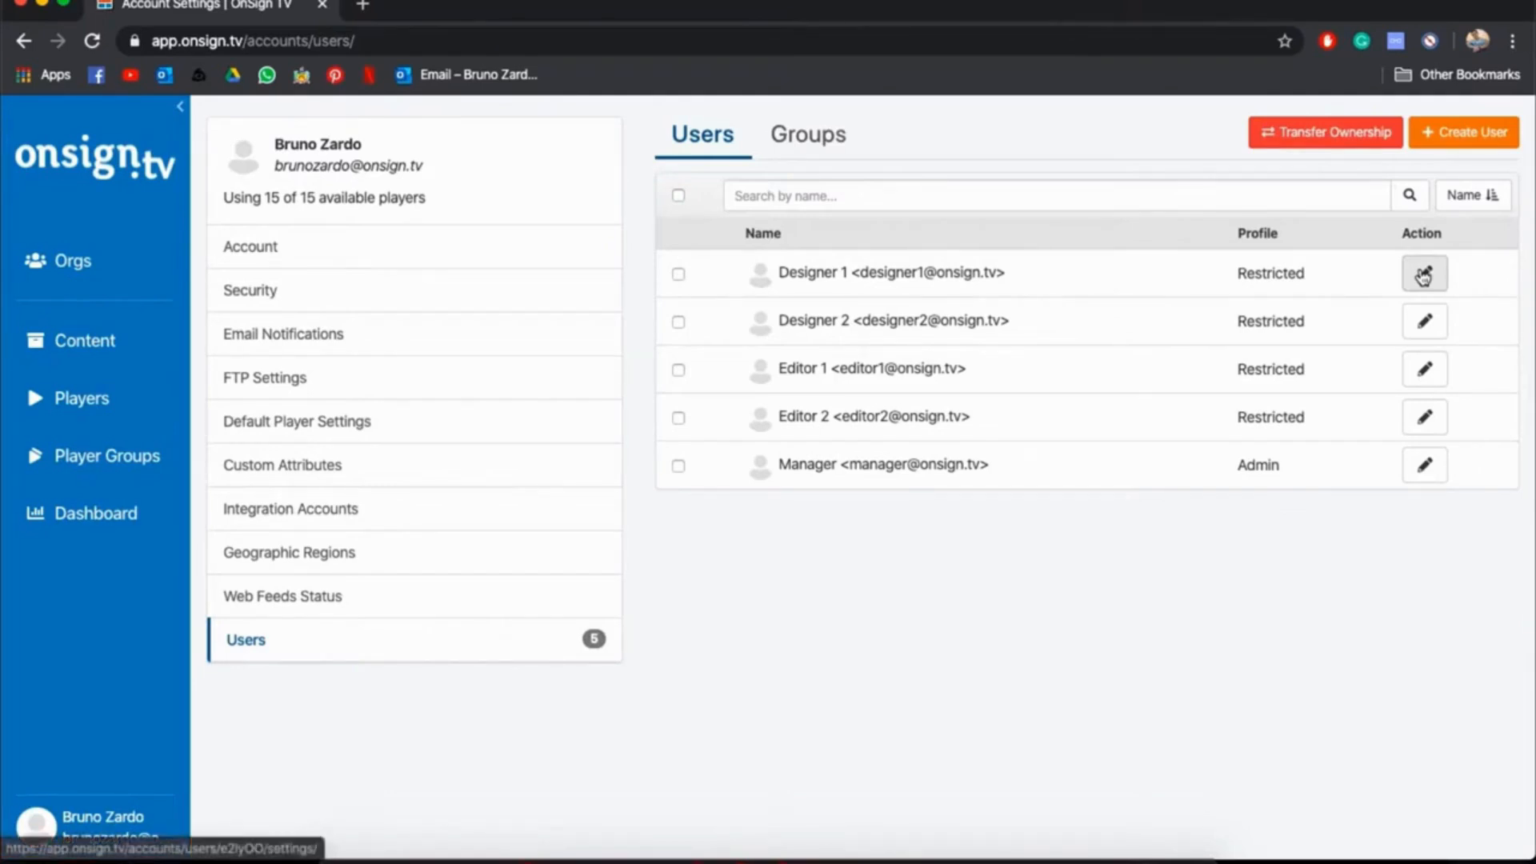
Review the account type and creation permissions of the Designer 1 user, and leave without saving
left_click(1430, 281)
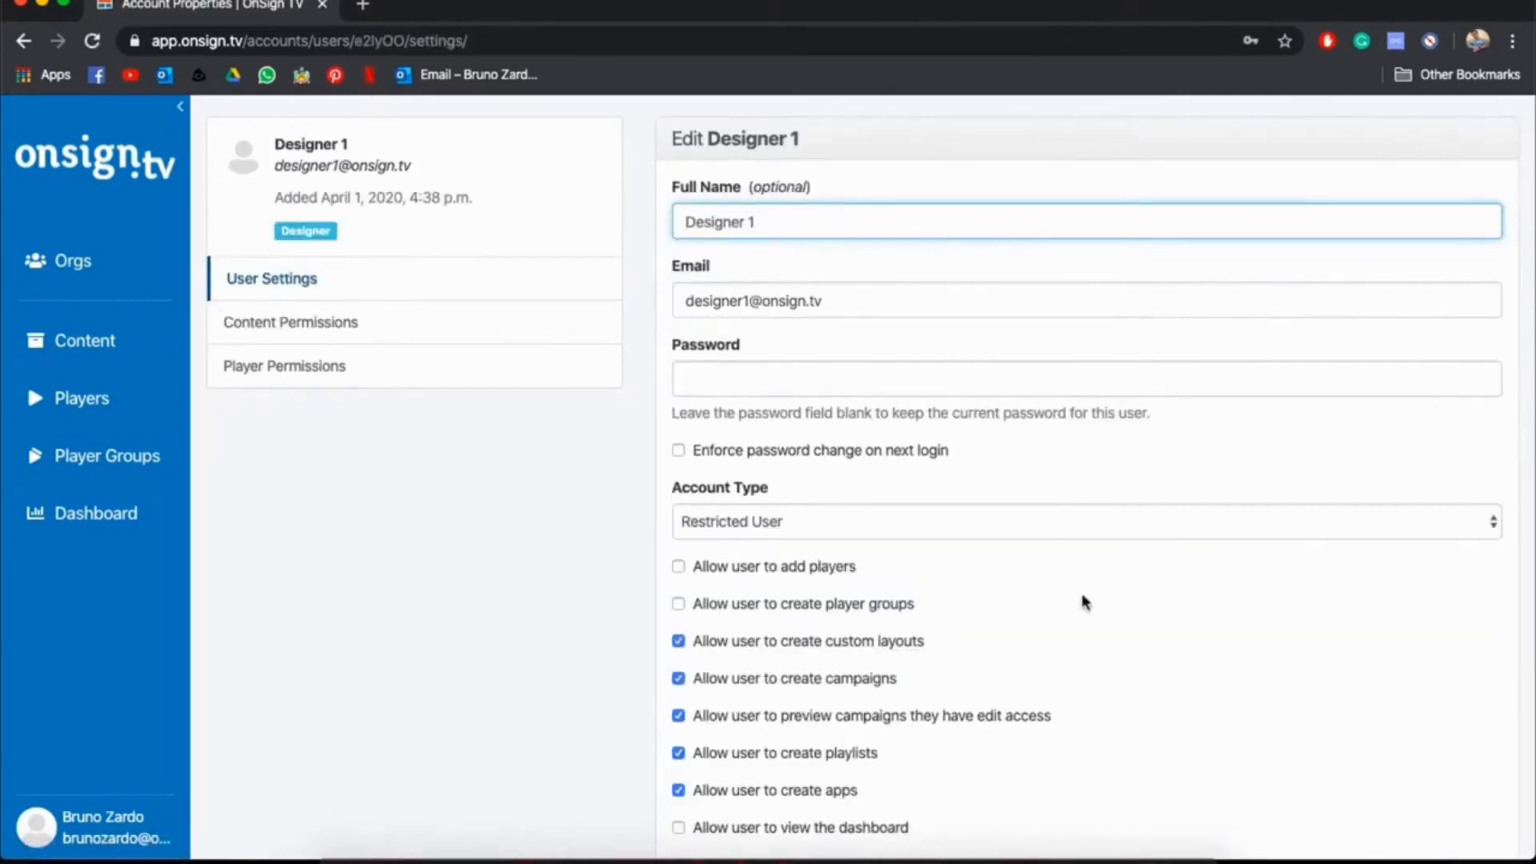
scroll(1080, 592, "down", 3)
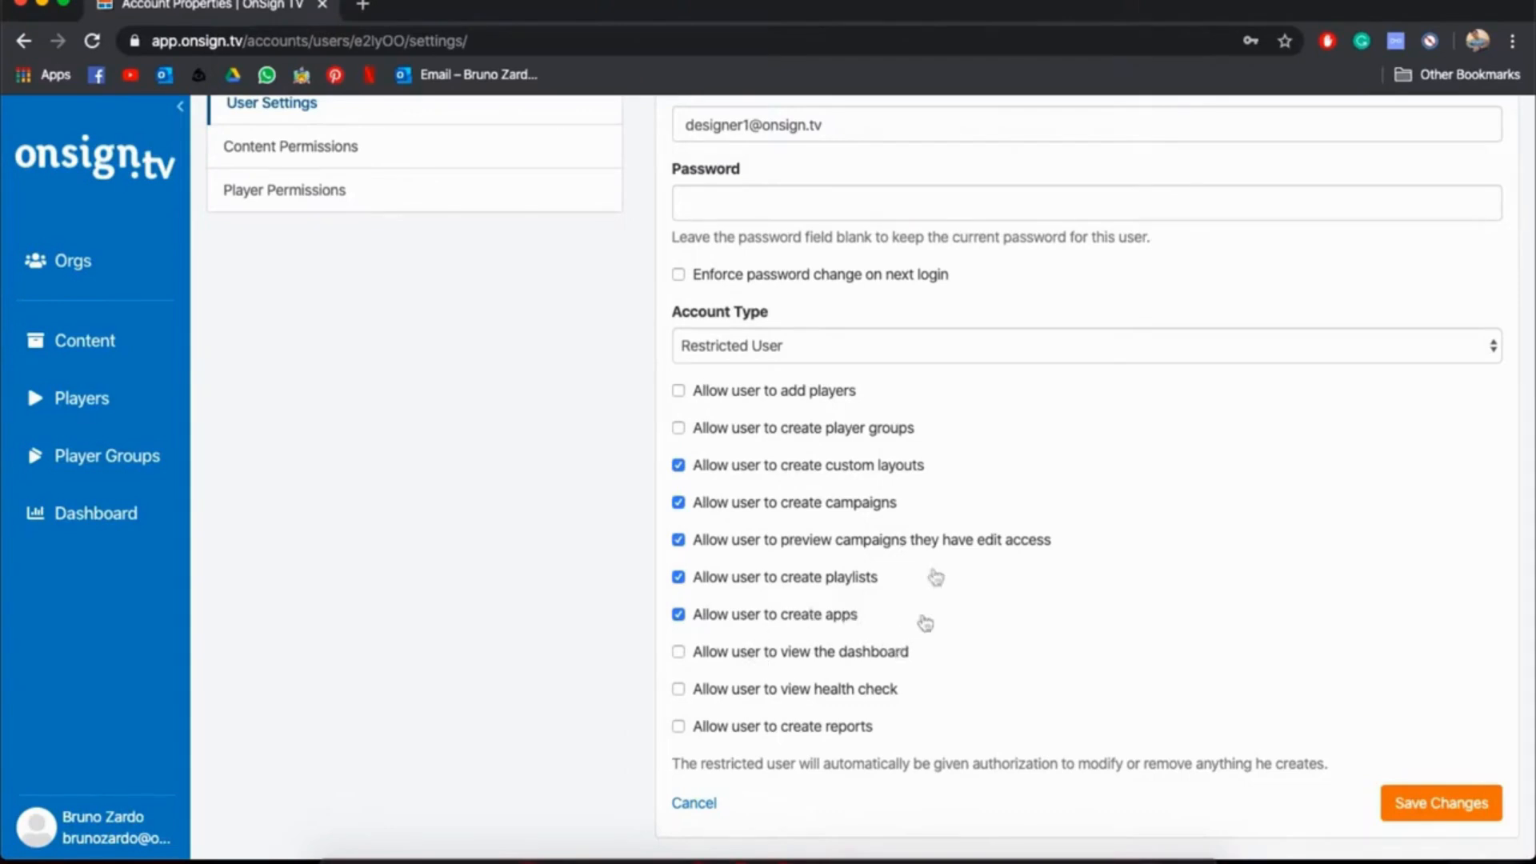
left_click(698, 802)
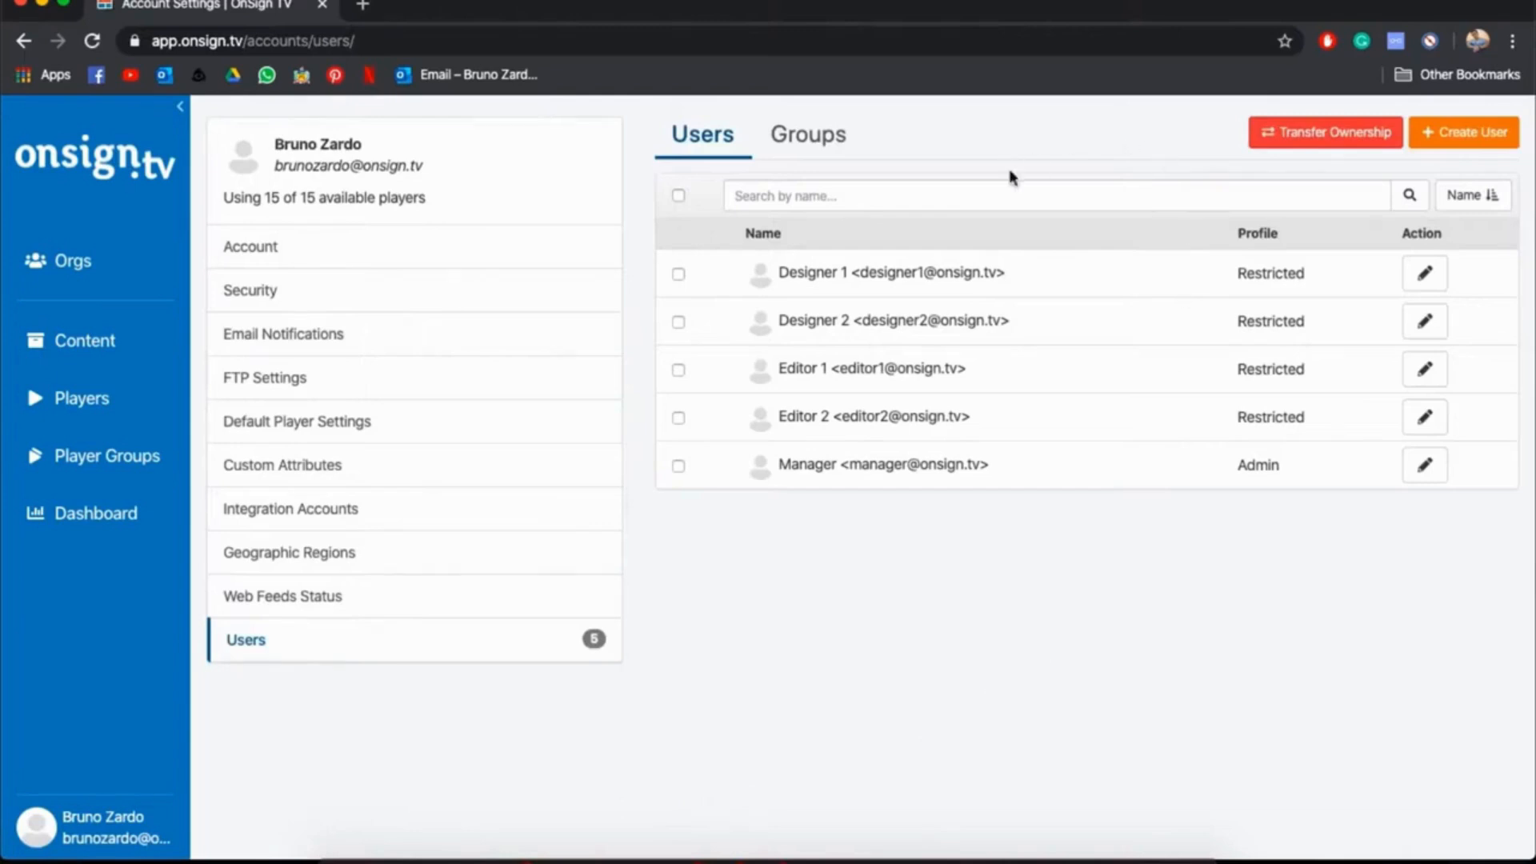
Open the Designer user group and examine its members and group-wide permission options
left_click(802, 145)
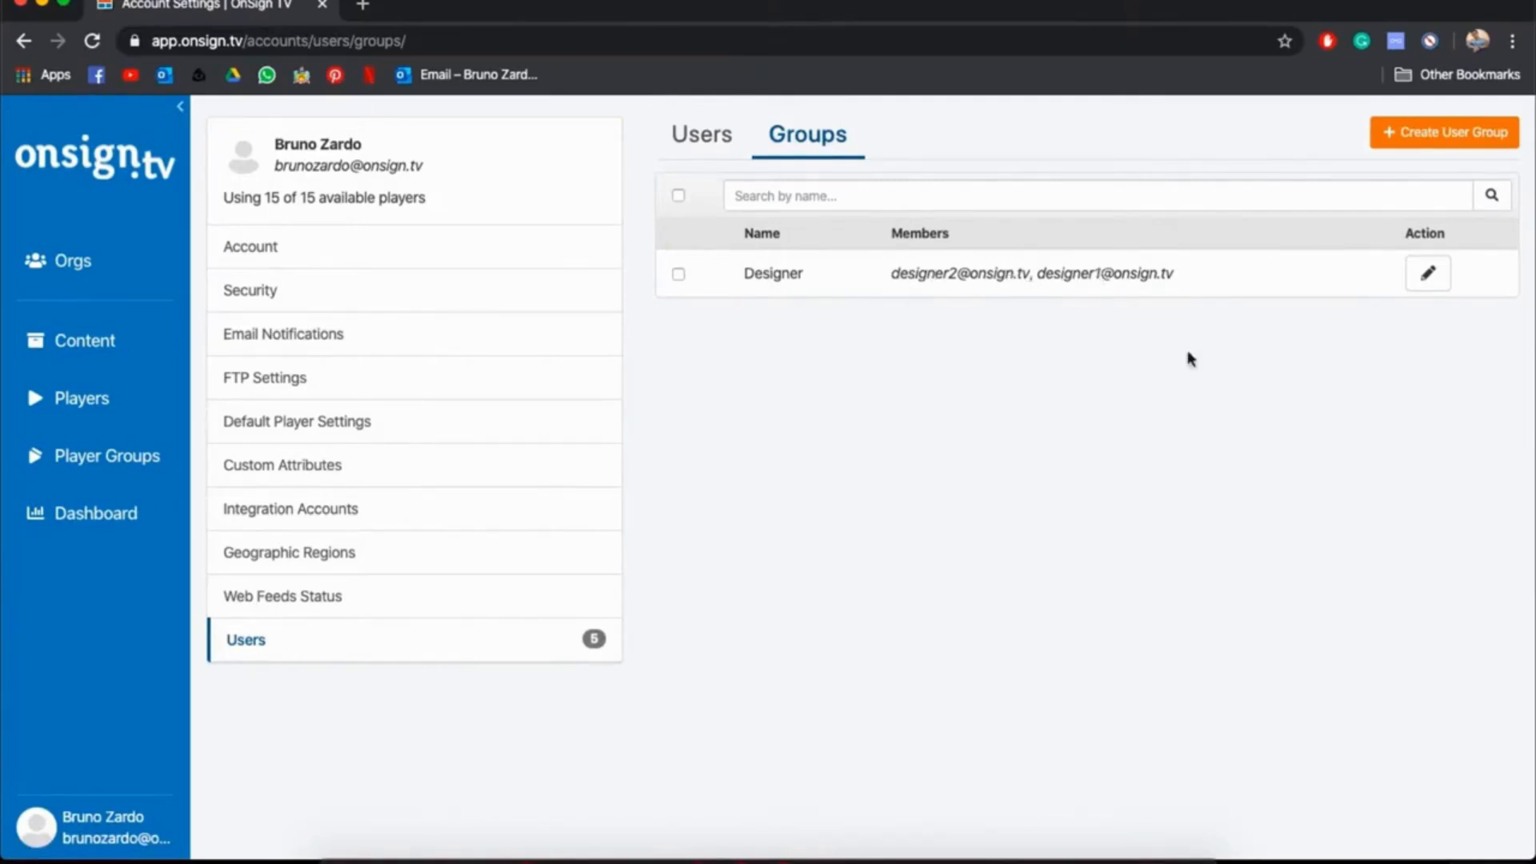
left_click(1429, 274)
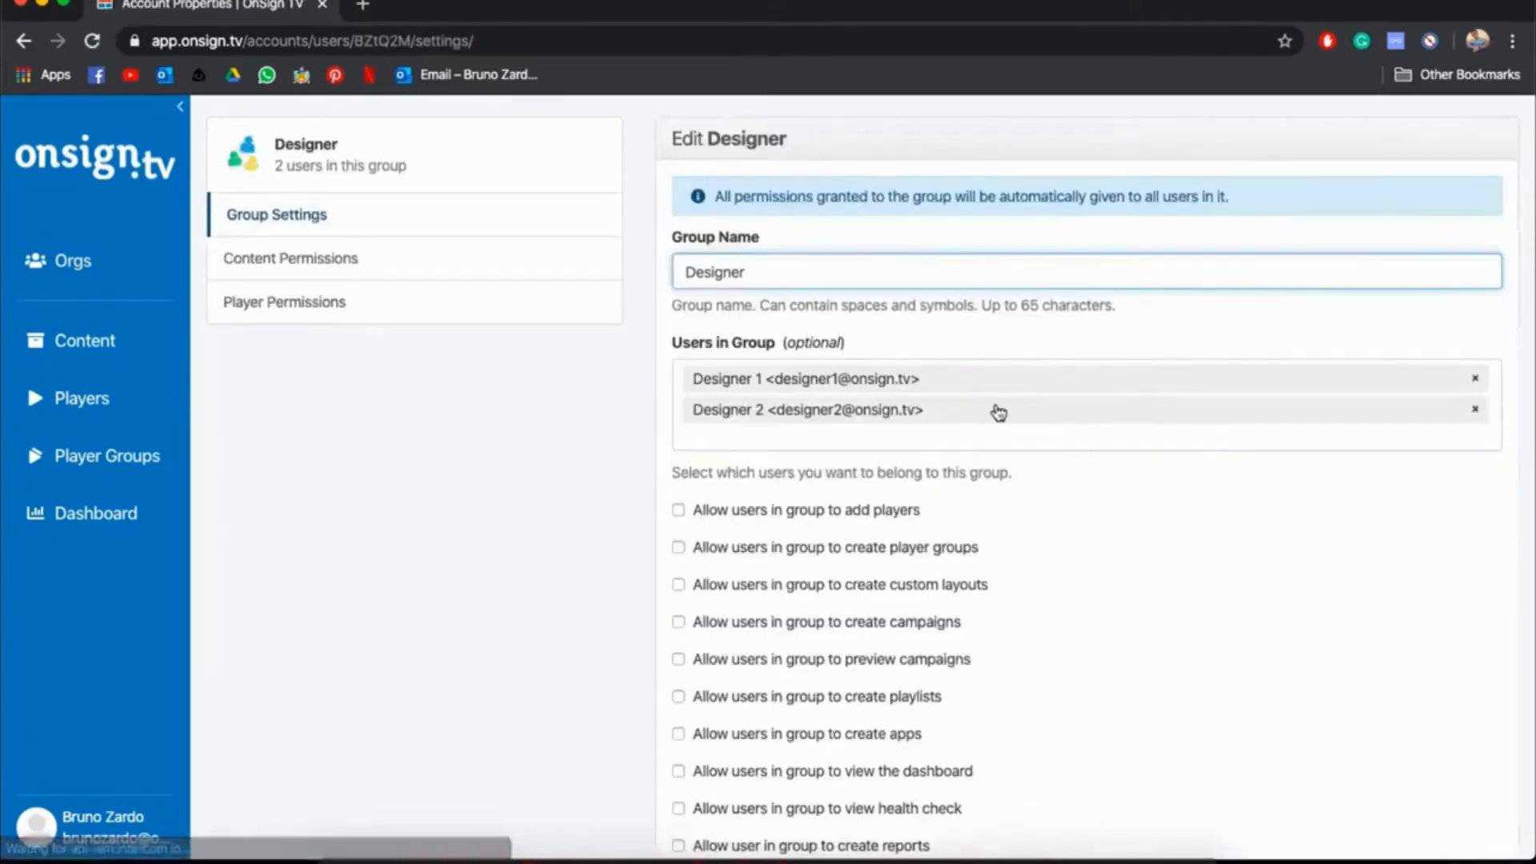
scroll(998, 412, "down", 2)
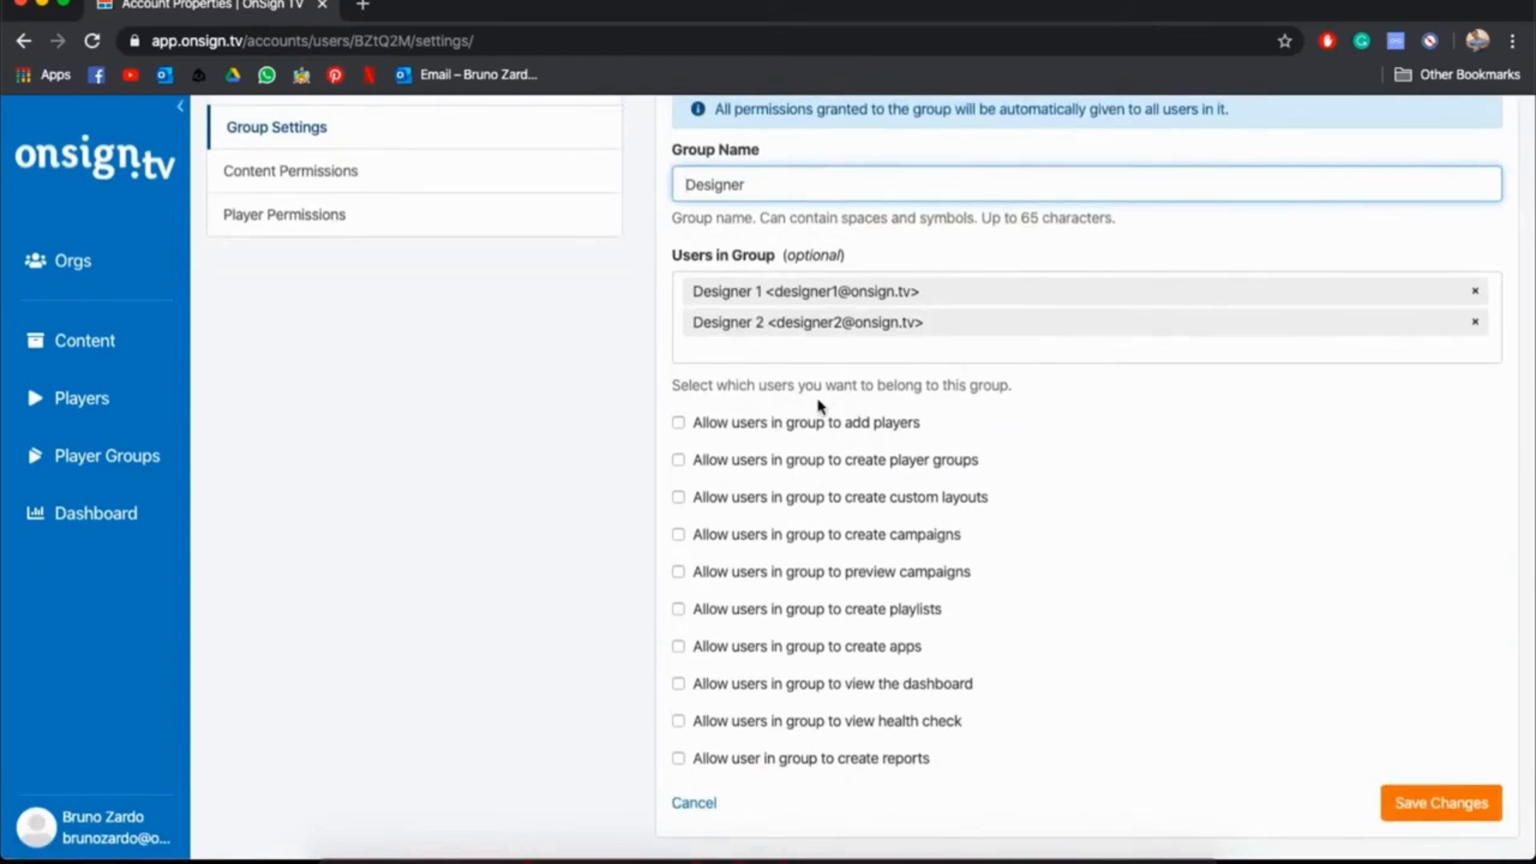
scroll(705, 528, "up", 2)
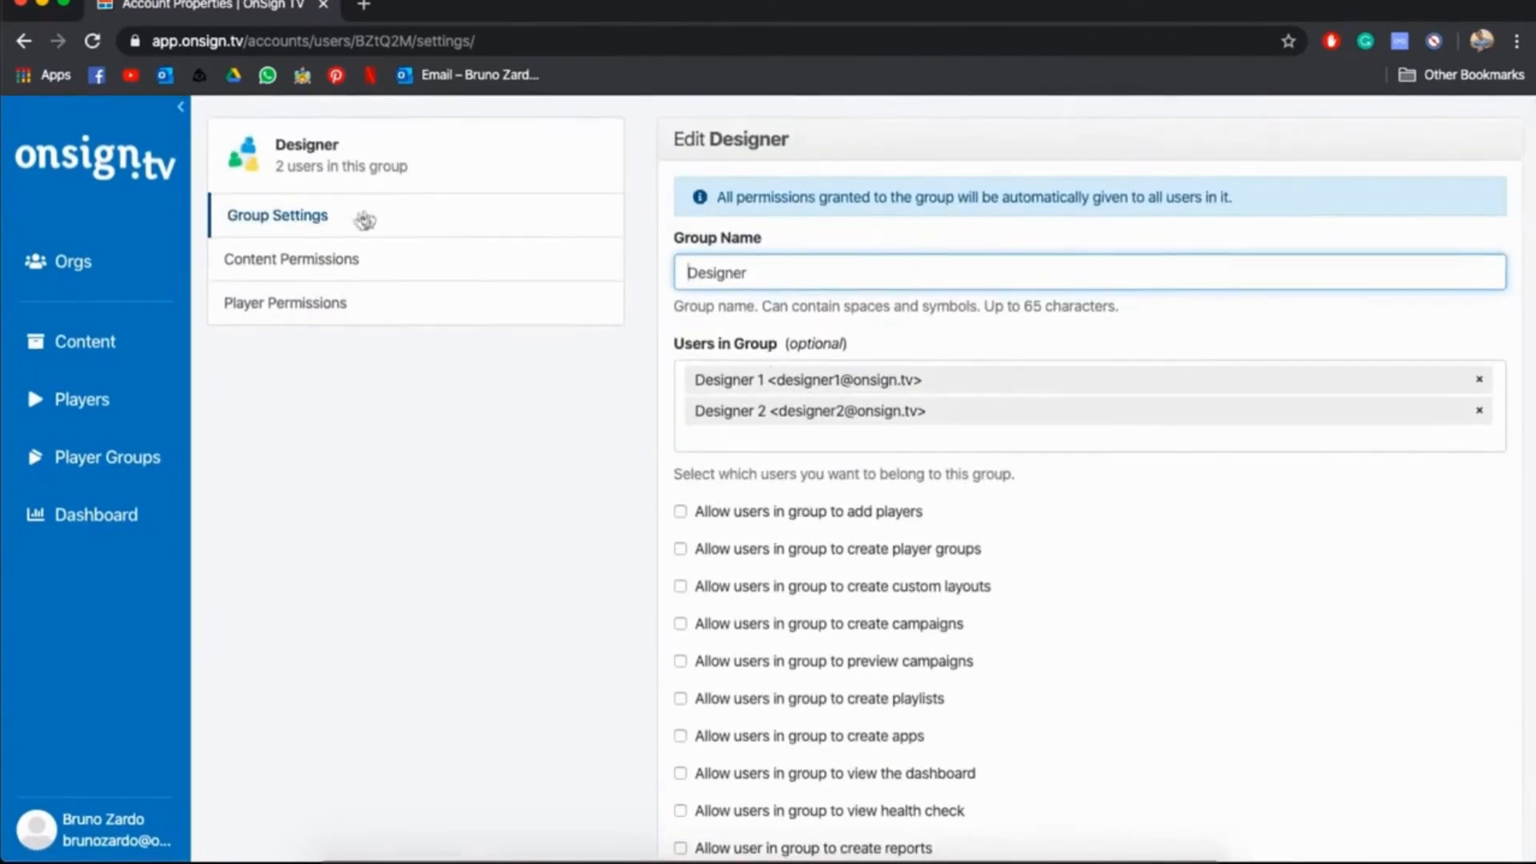
In the Designer group's content permissions, try selecting folders to share, including ads 1 and Designer folder, extend to the whole page, and cancel
left_click(338, 262)
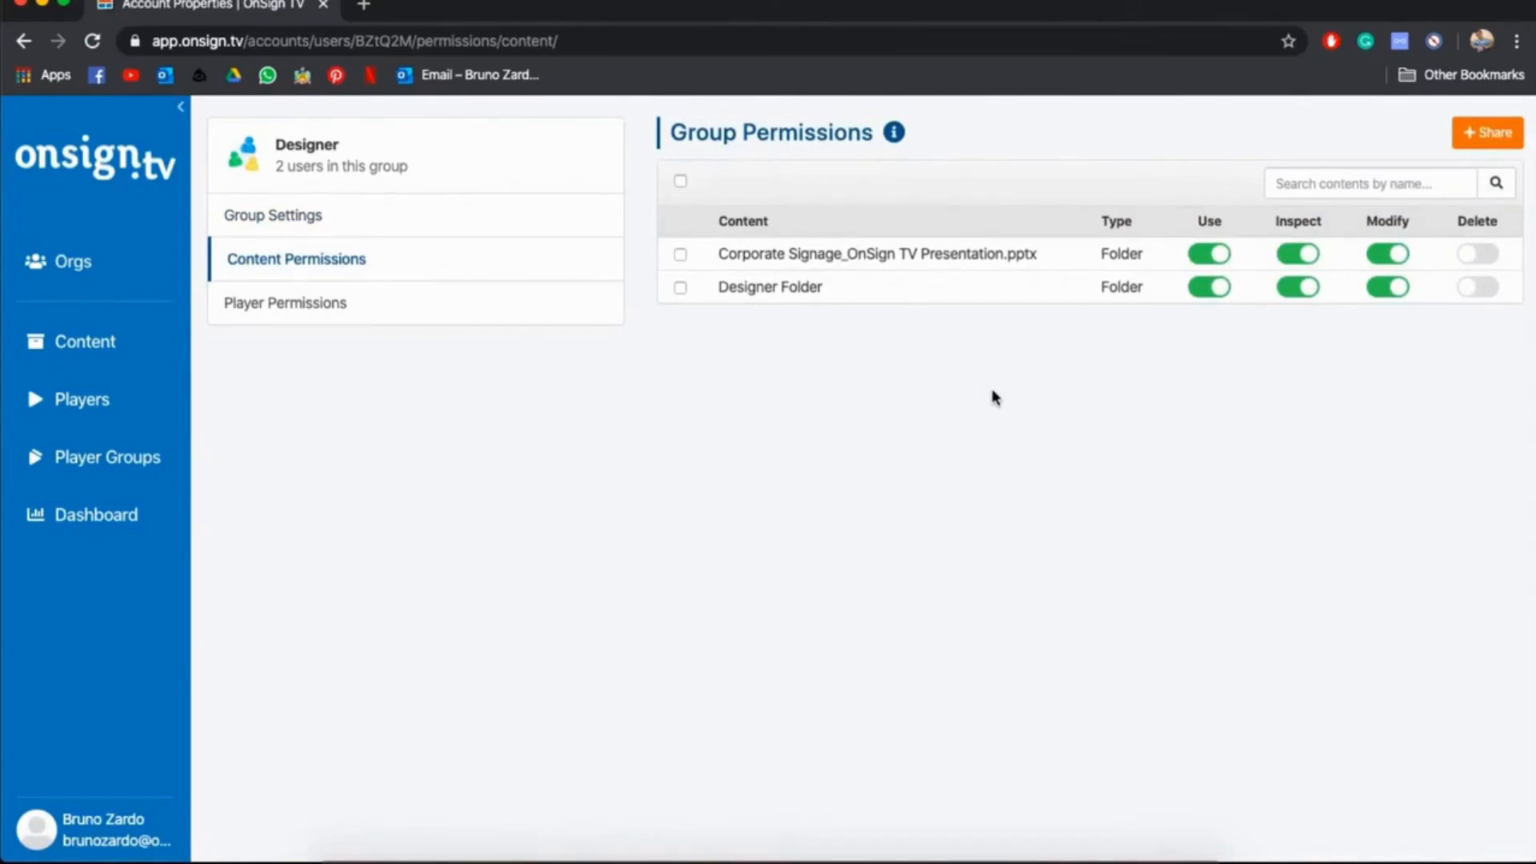
left_click(1489, 133)
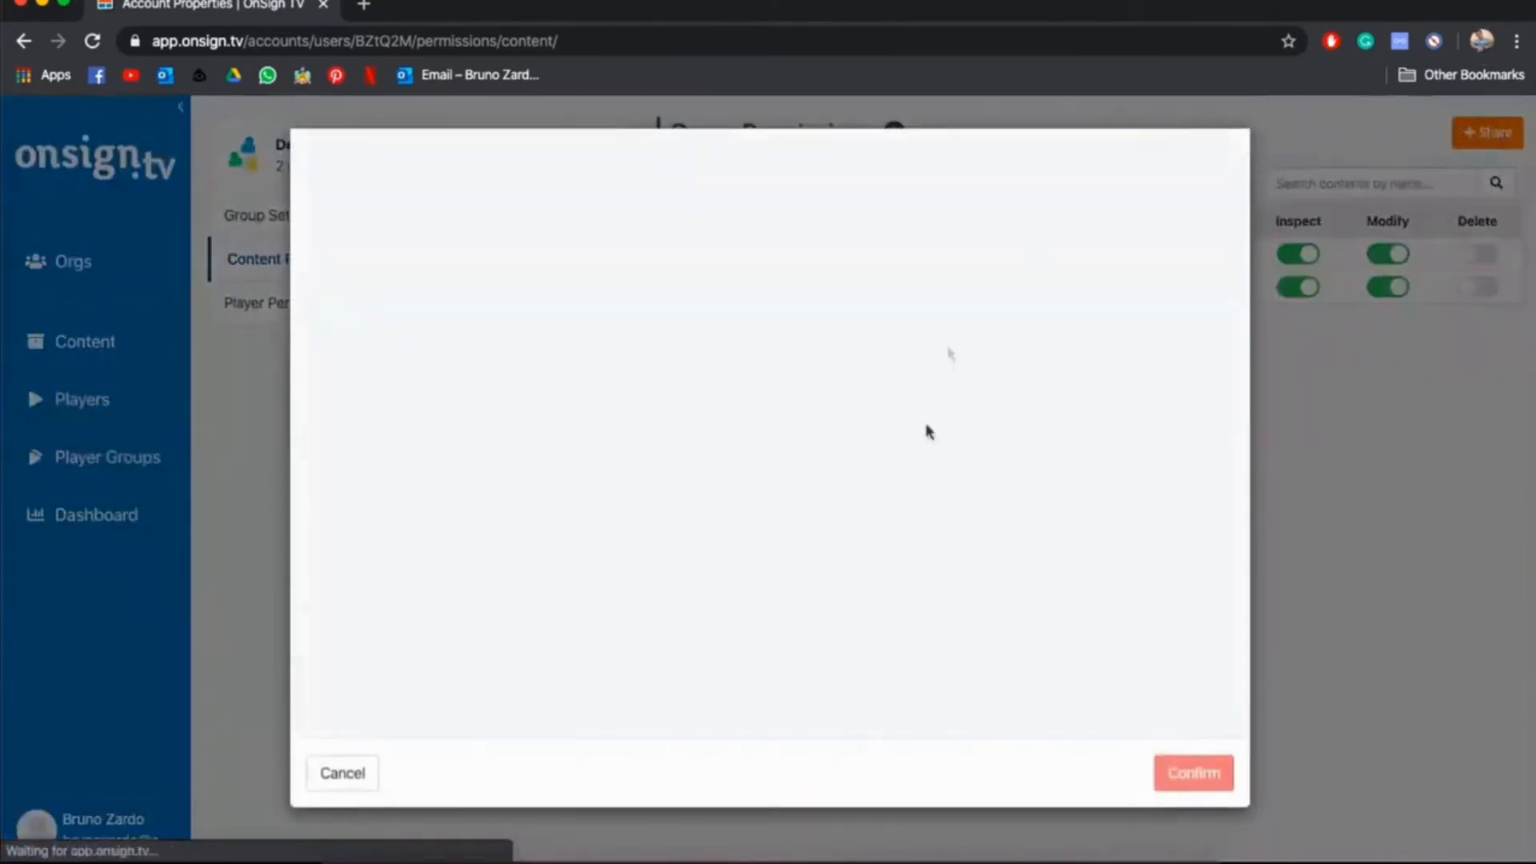
scroll(813, 616, "down", 2)
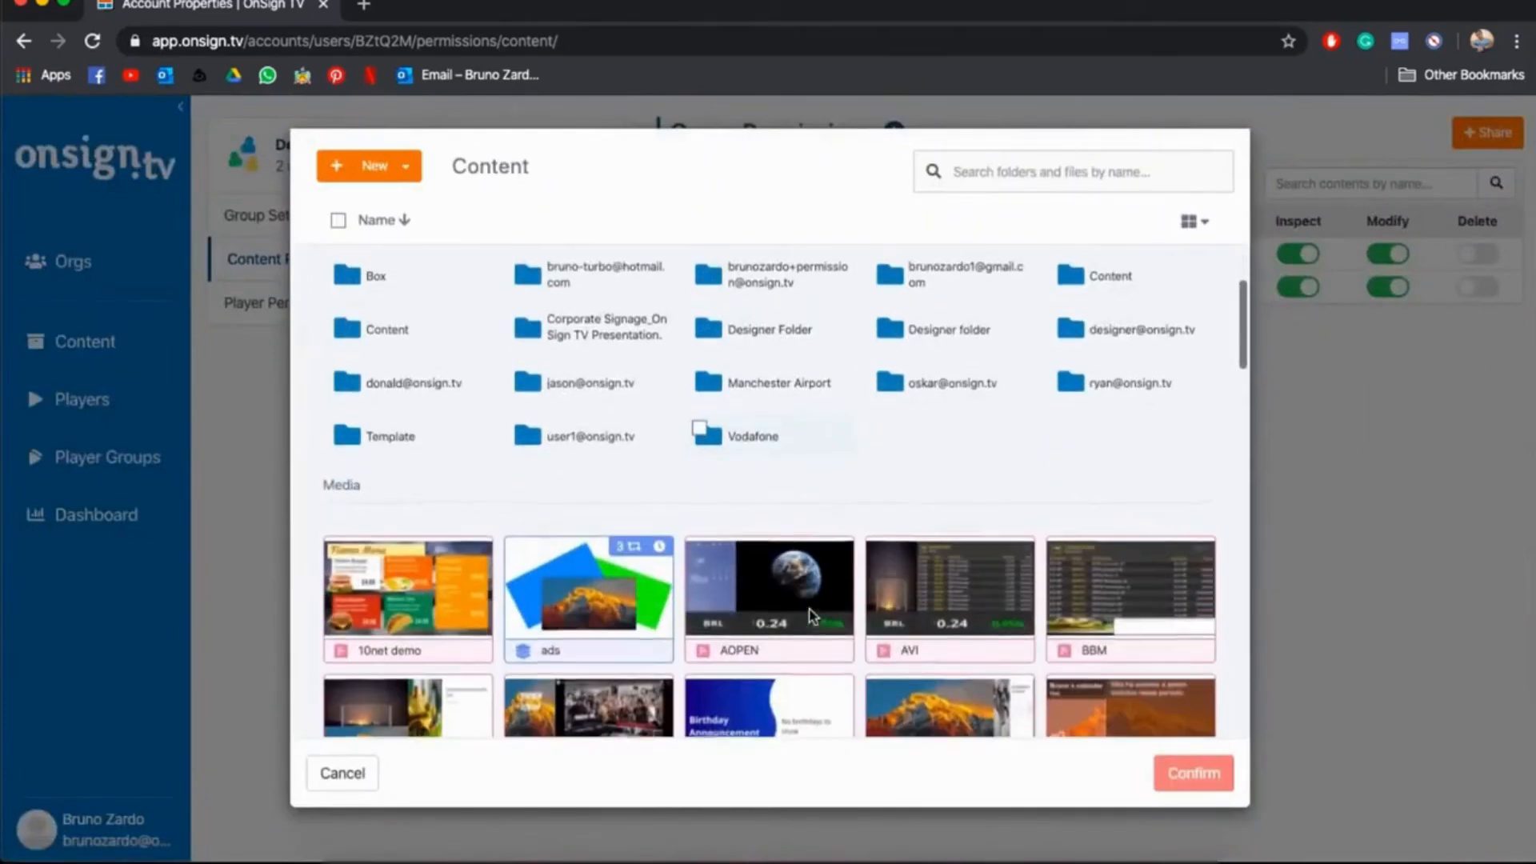
scroll(813, 617, "down", 2)
scroll(813, 616, "up", 4)
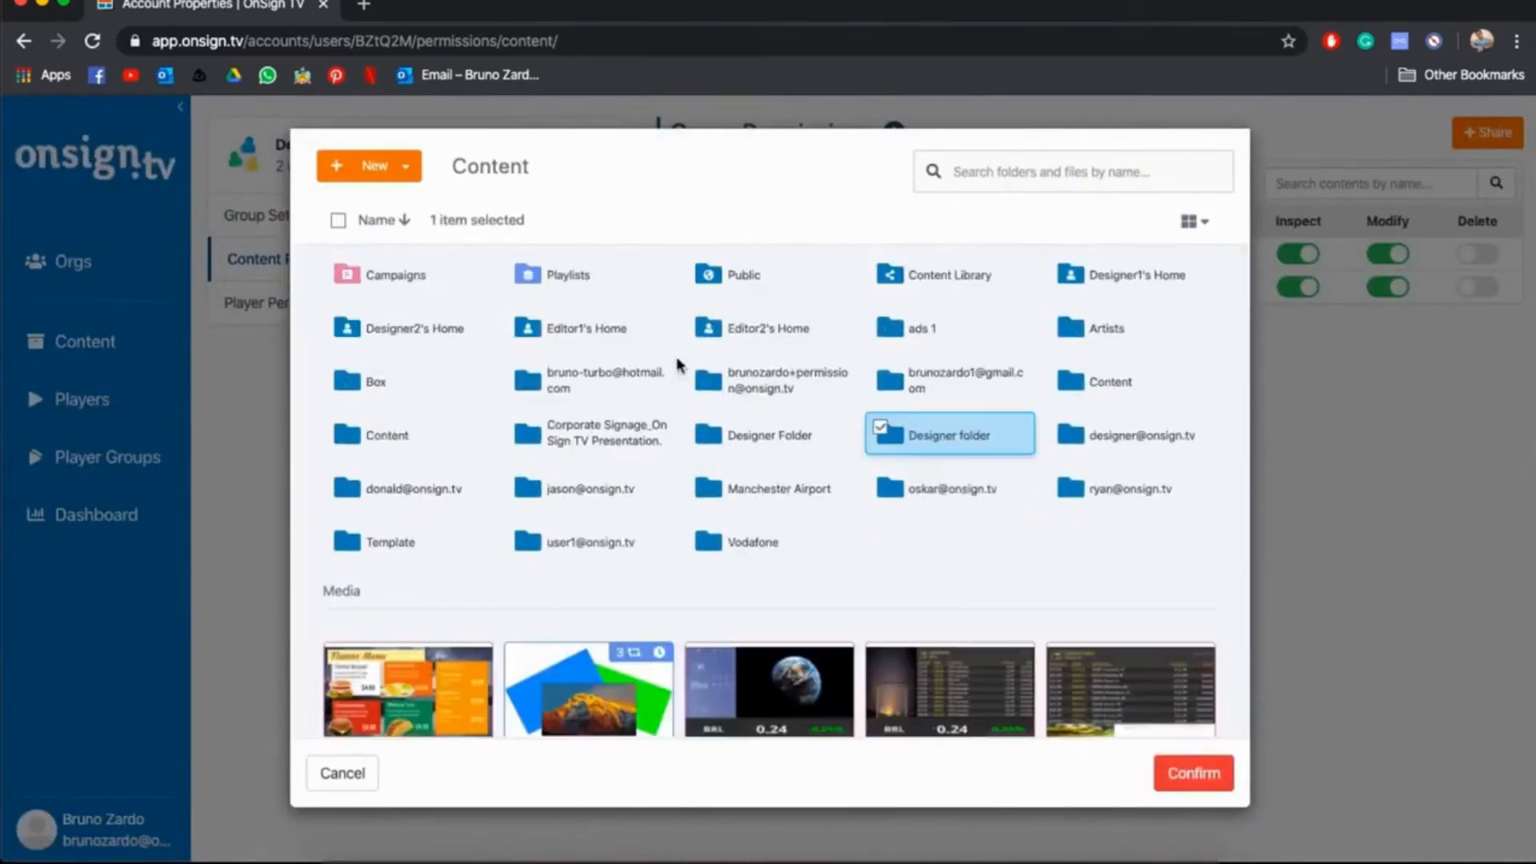
scroll(692, 392, "up", 1)
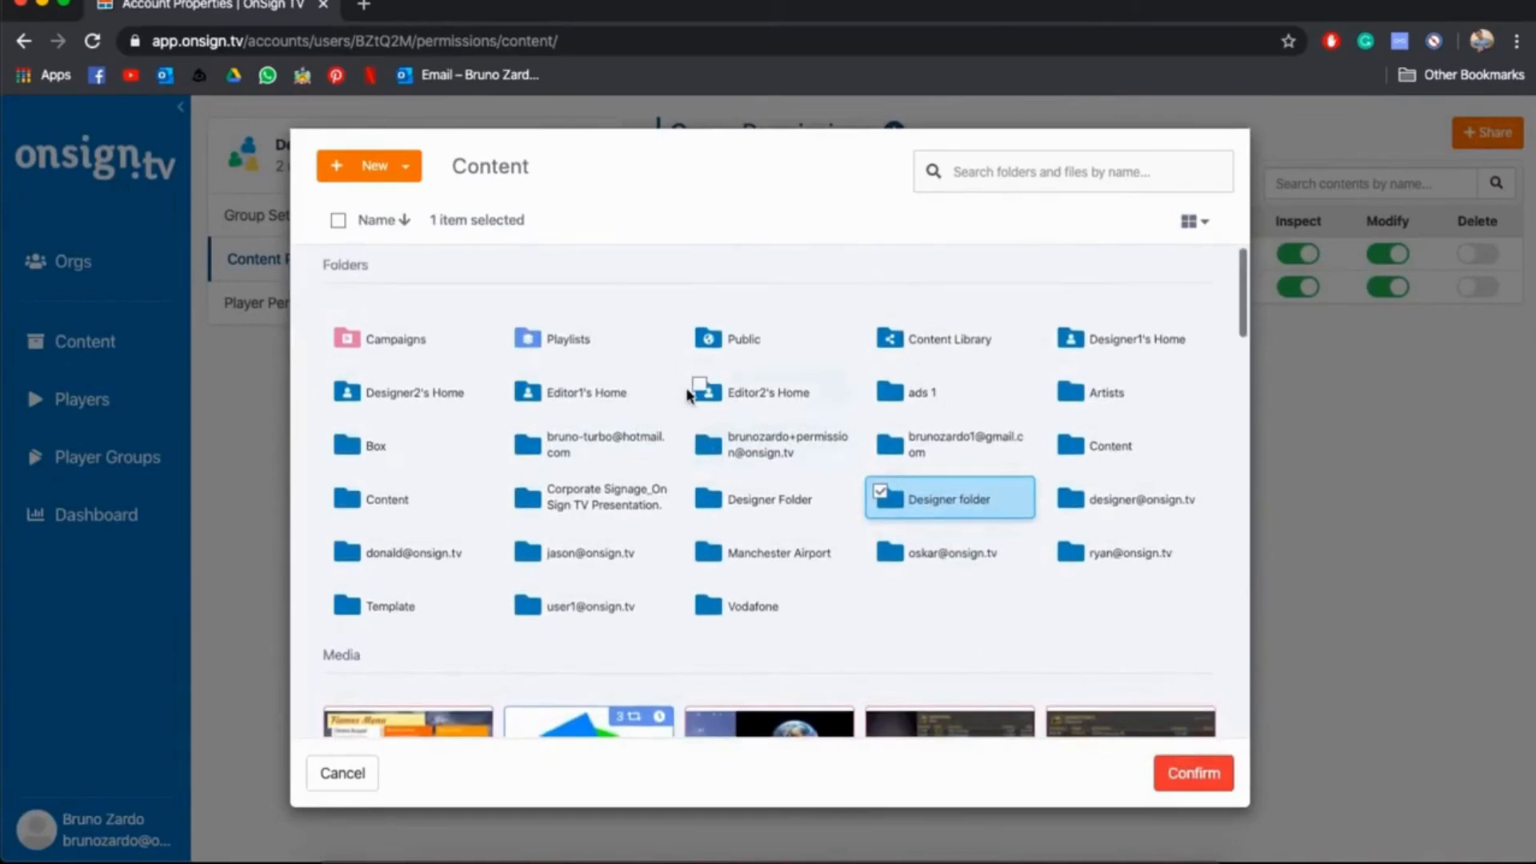
left_click(882, 440)
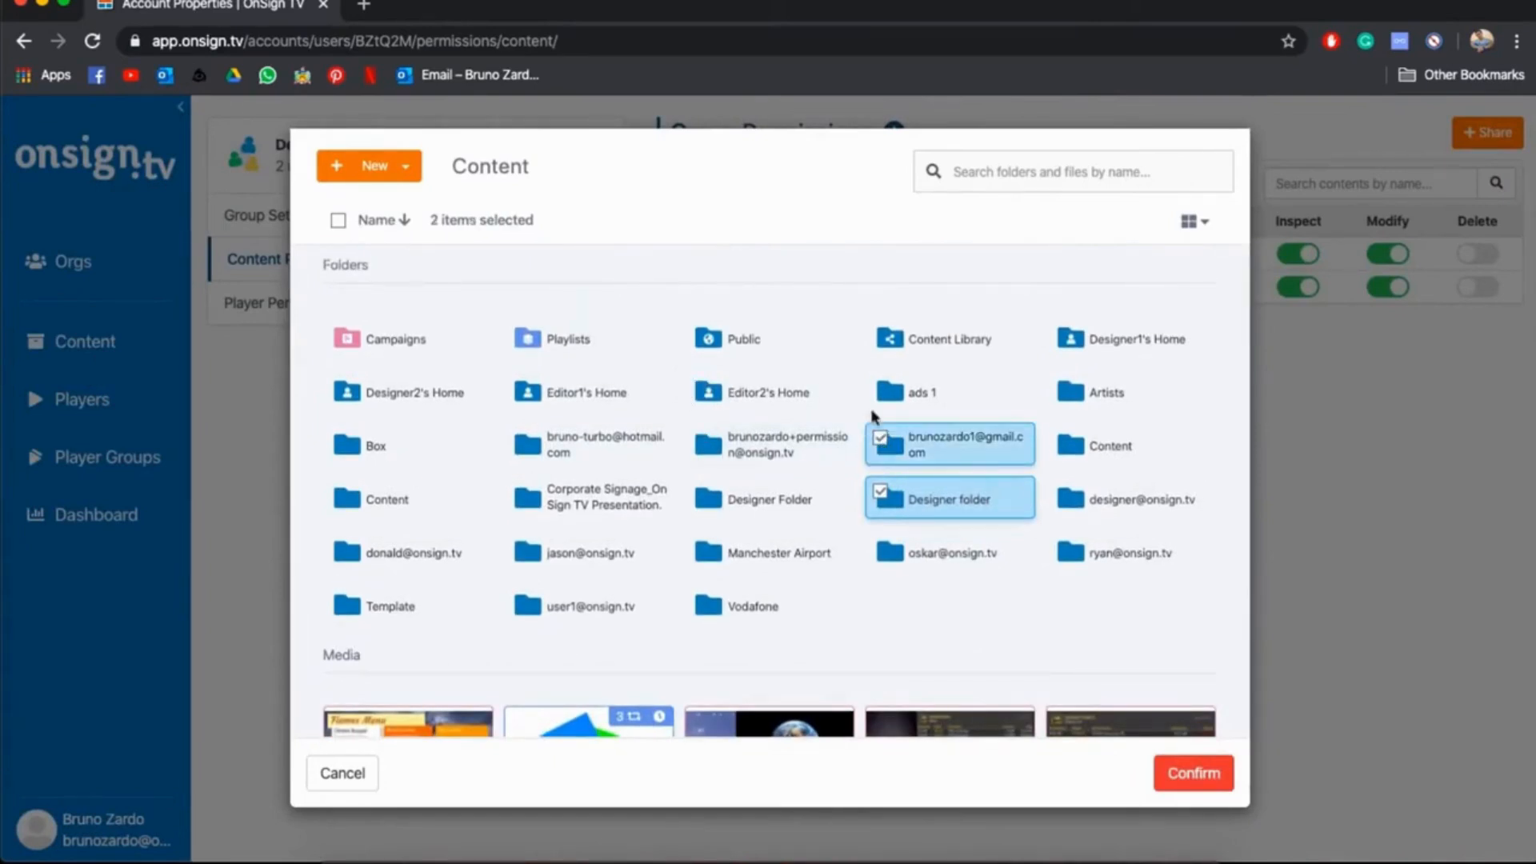
left_click(880, 391)
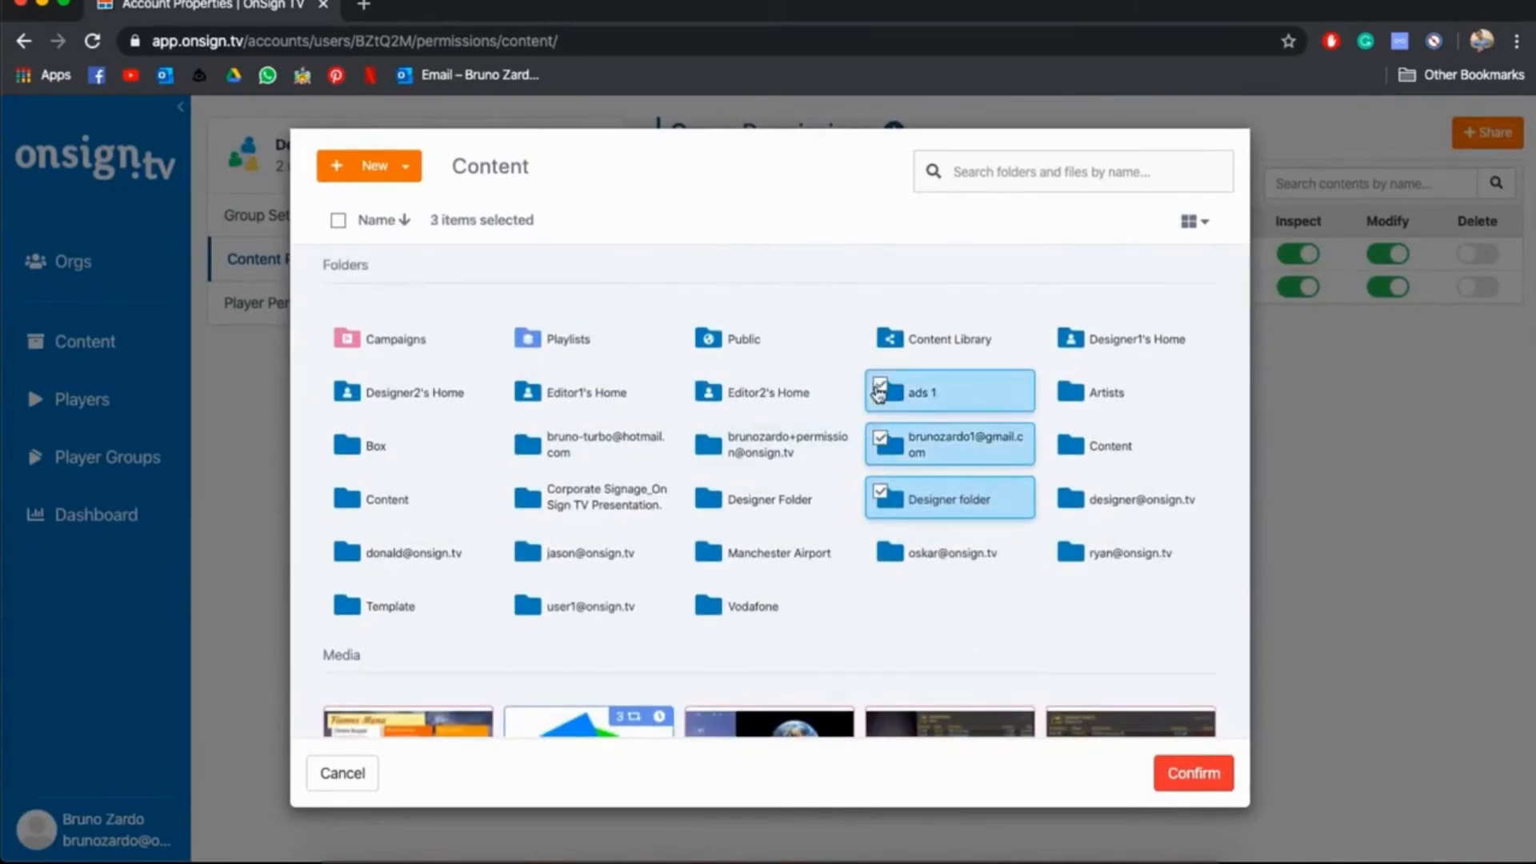
left_click(339, 224)
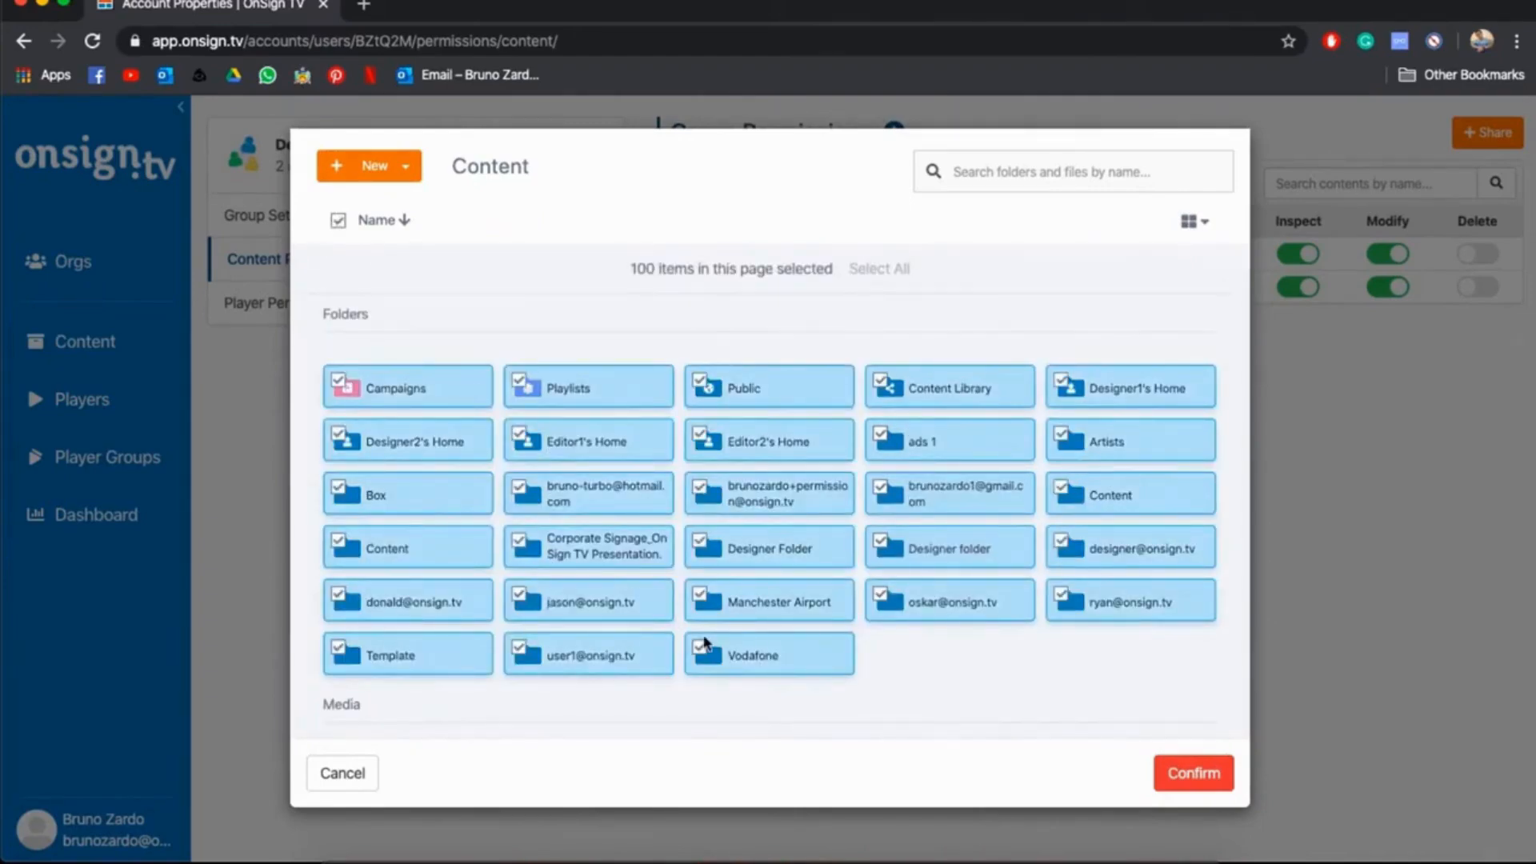
scroll(704, 645, "down", 10)
scroll(706, 644, "up", 10)
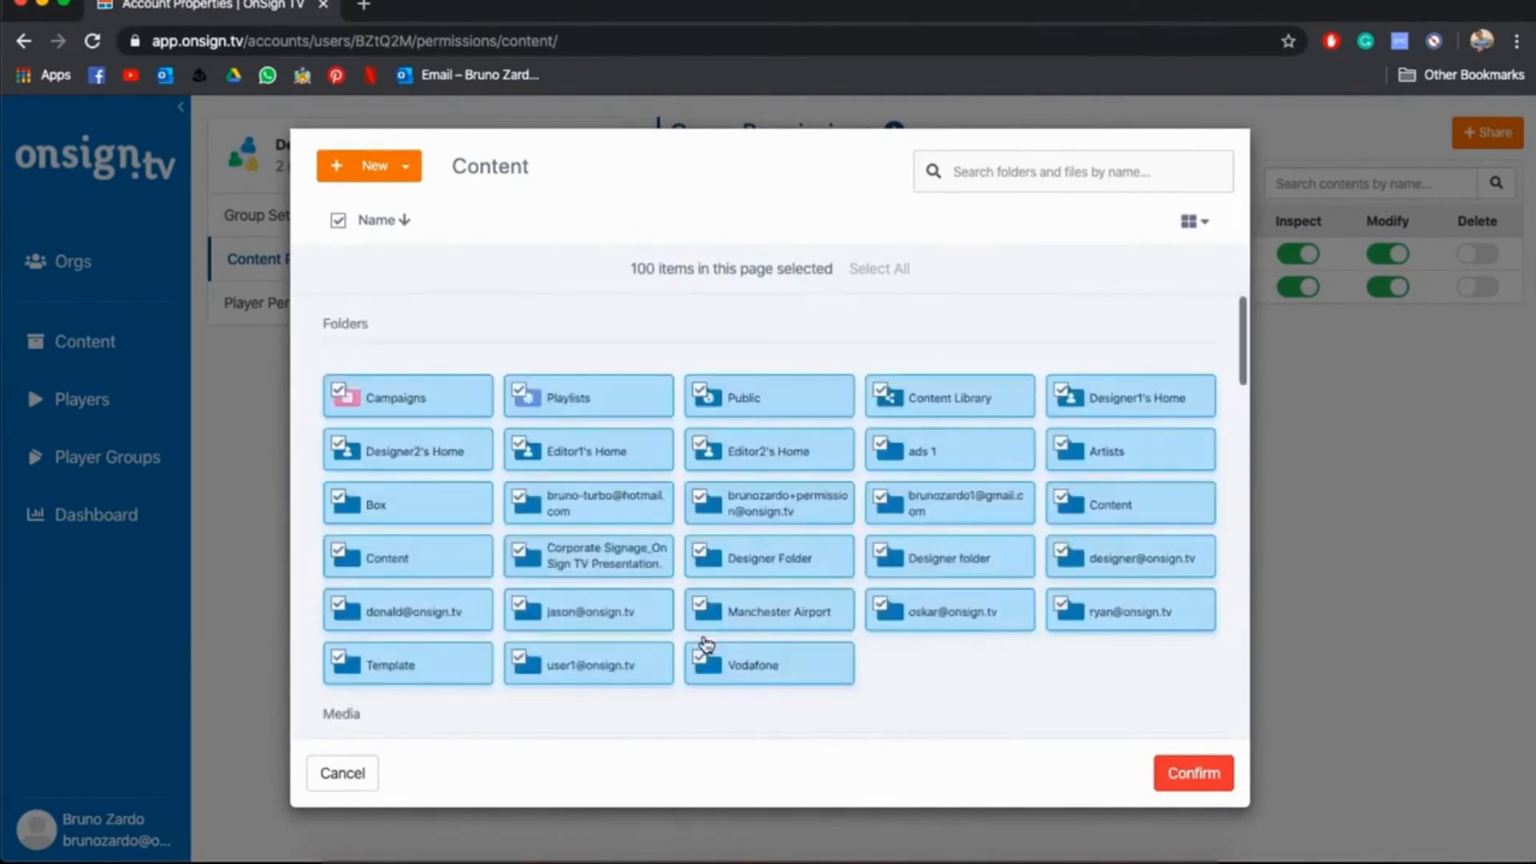
left_click(343, 774)
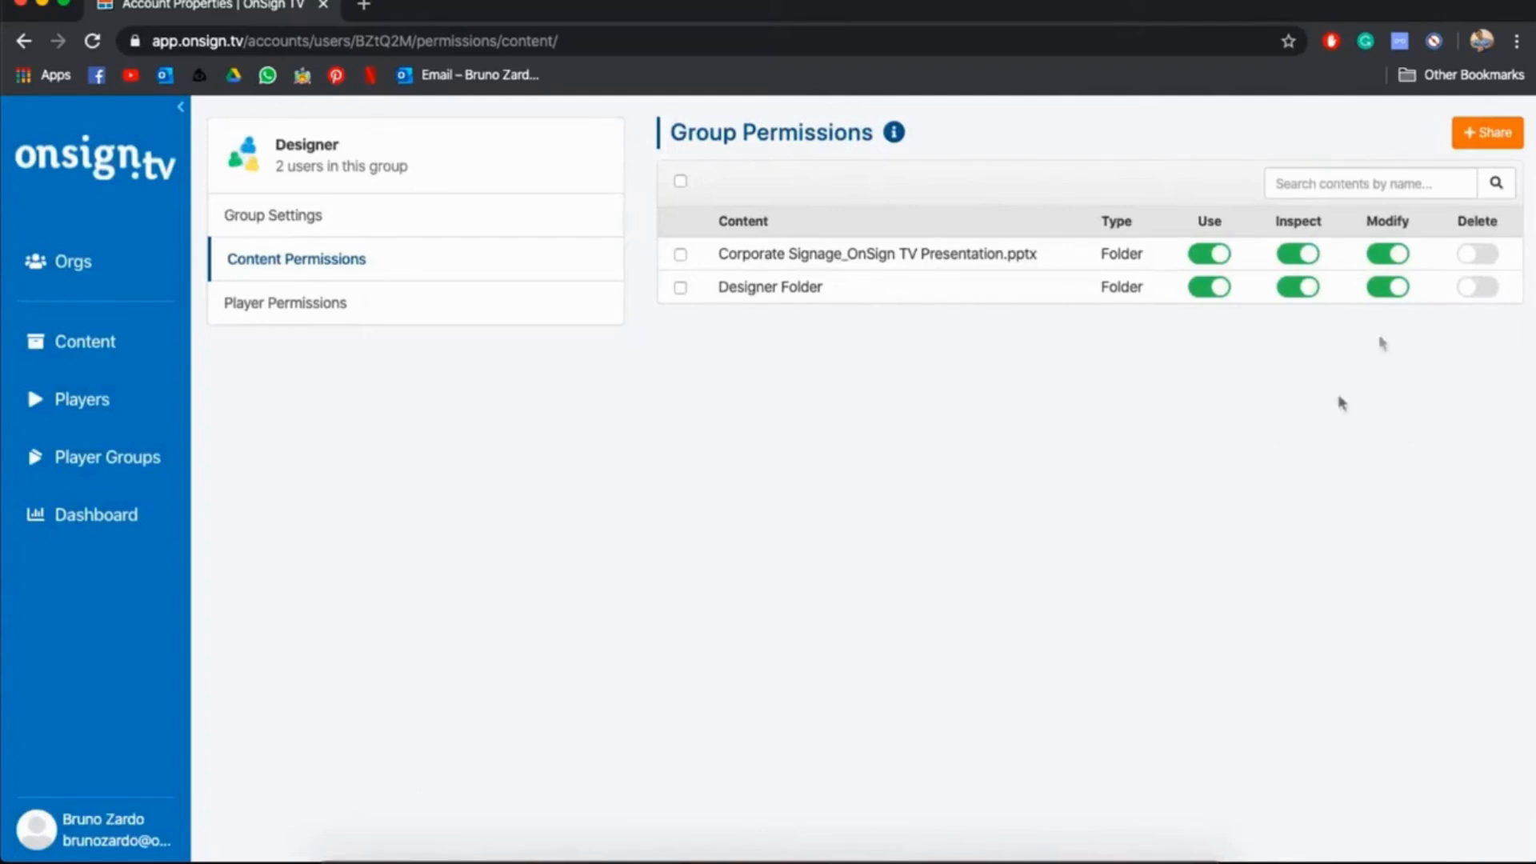
Turn the Designer group's Inspect permission for the Corporate Signage presentation folder off and back on
left_click(1302, 256)
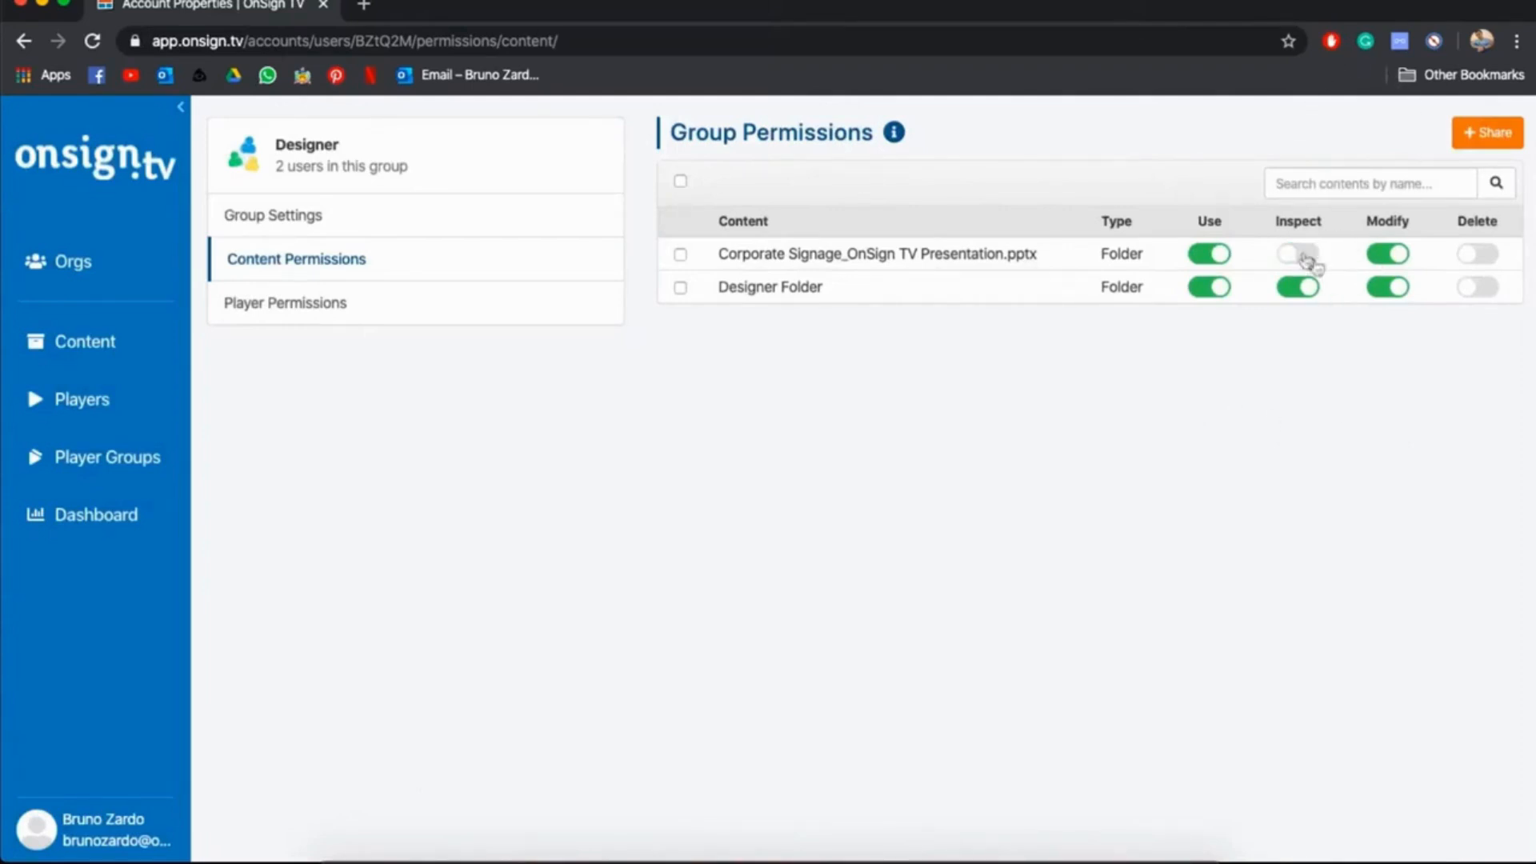
left_click(1302, 255)
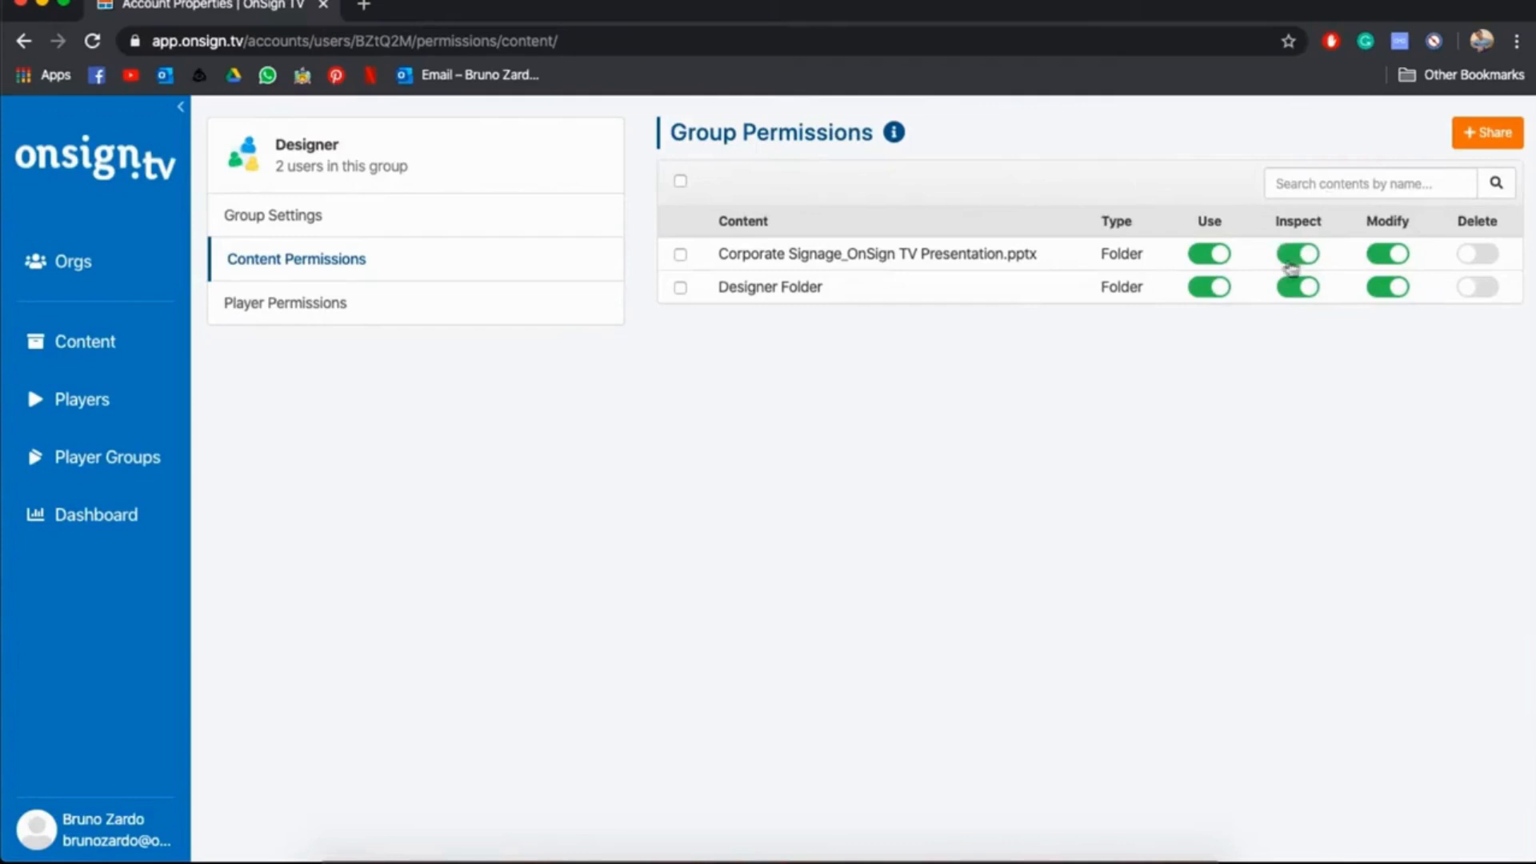
Open the Designer group's player permissions and view which players can be granted, without selecting any
left_click(408, 305)
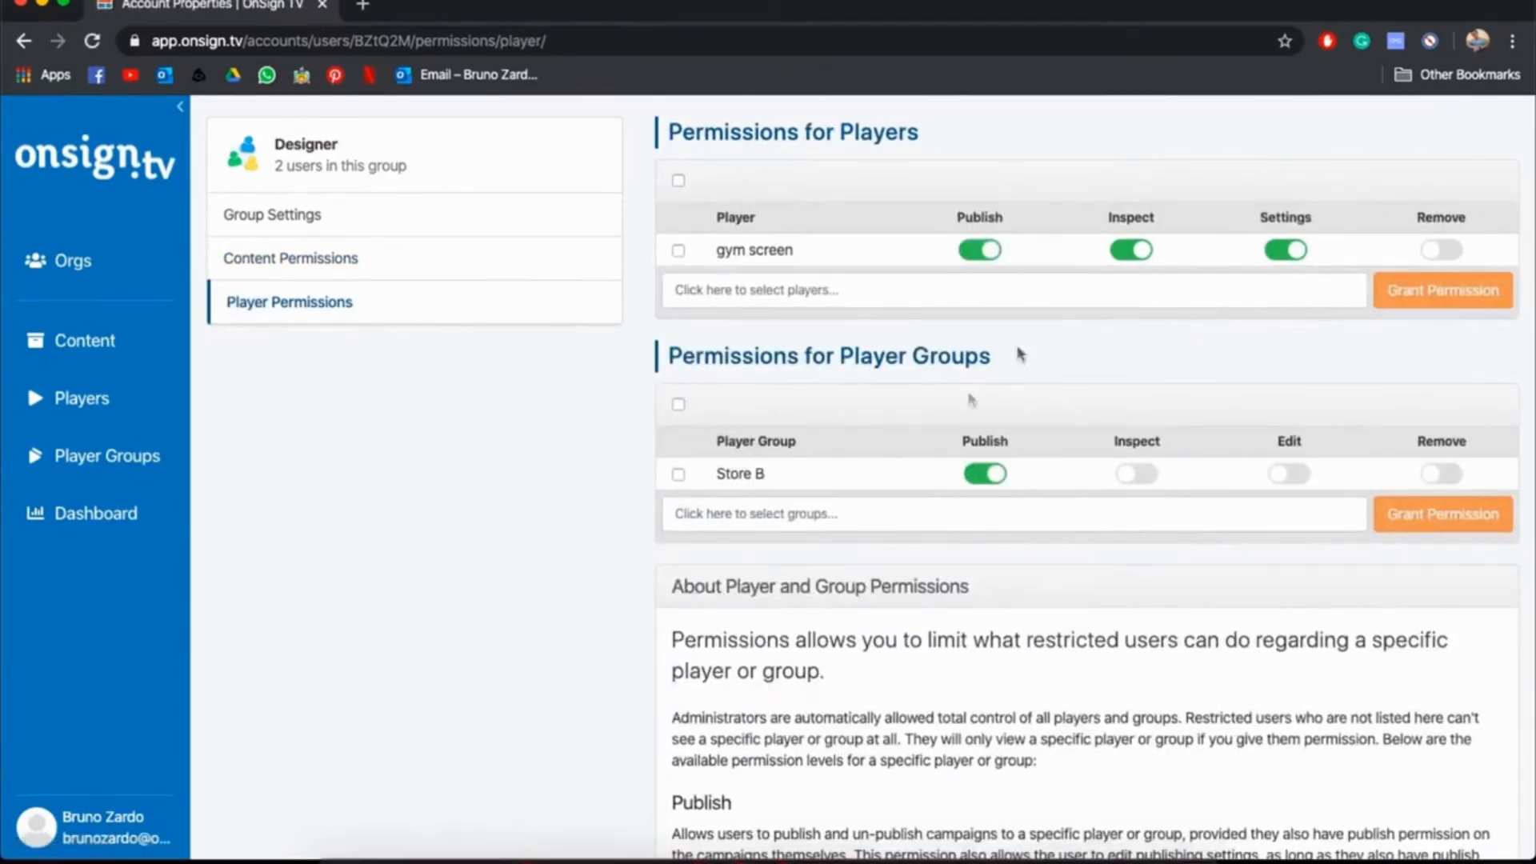
left_click(880, 301)
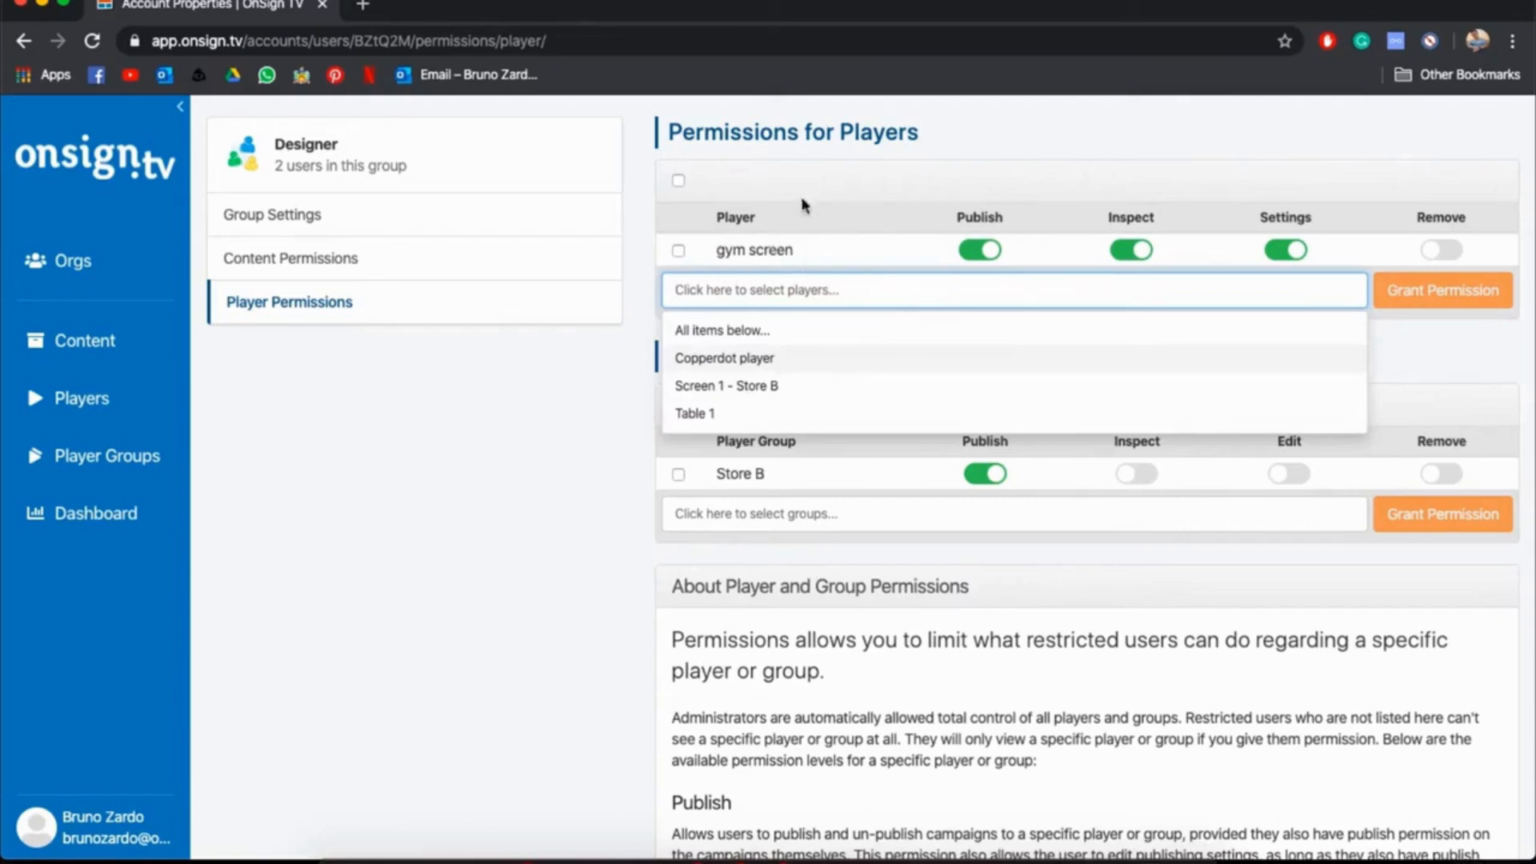
left_click(915, 218)
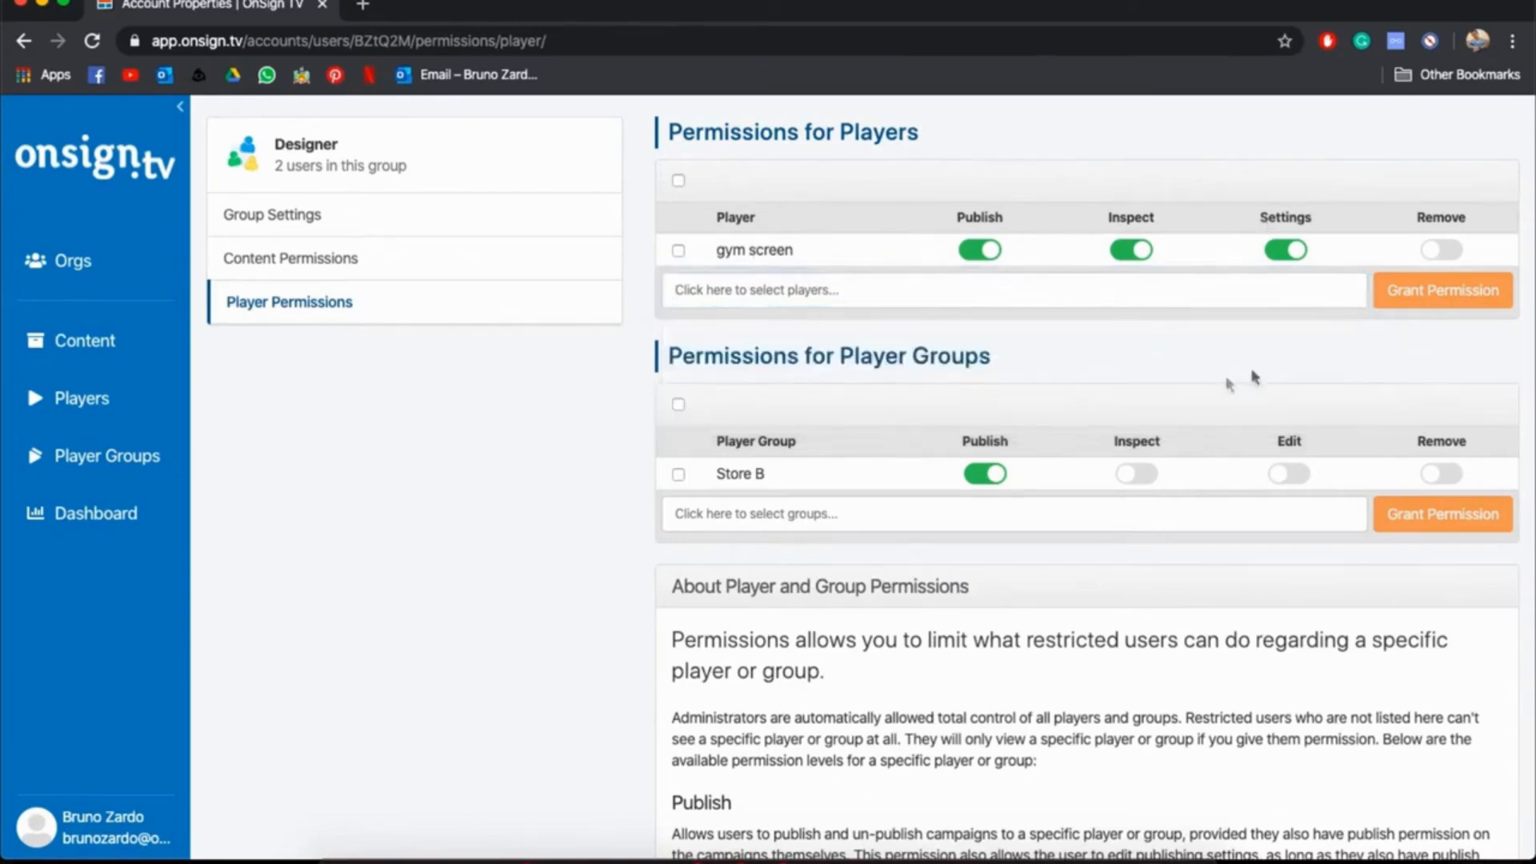